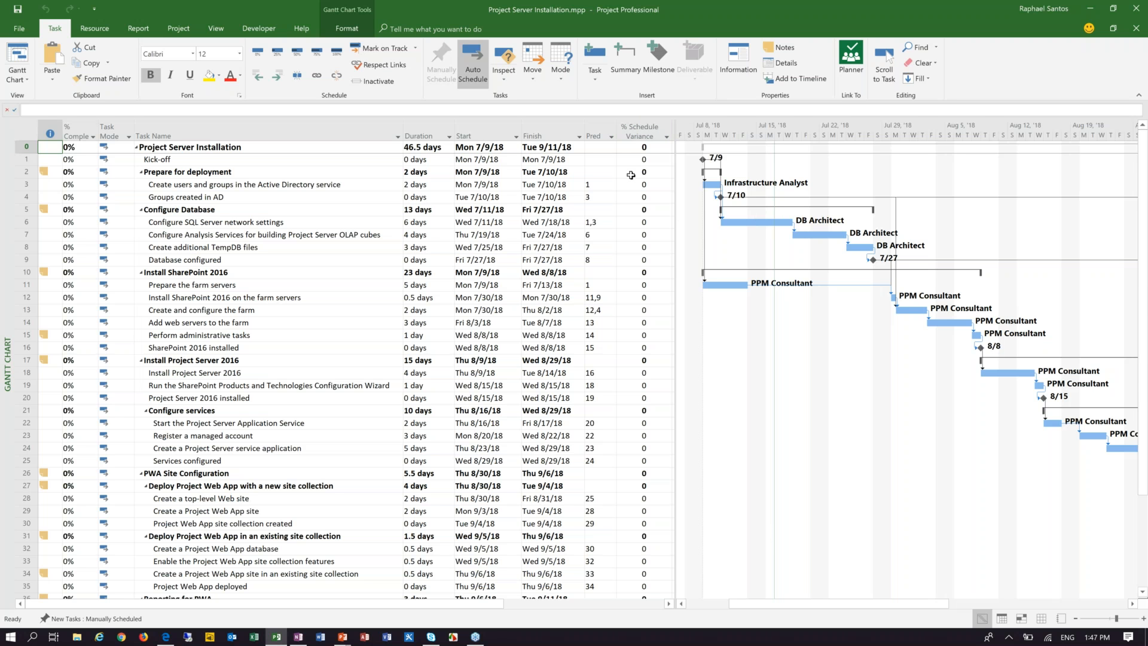
Step: Examine the % Schedule Variance column across several tasks in the project schedule
left_click(642, 132)
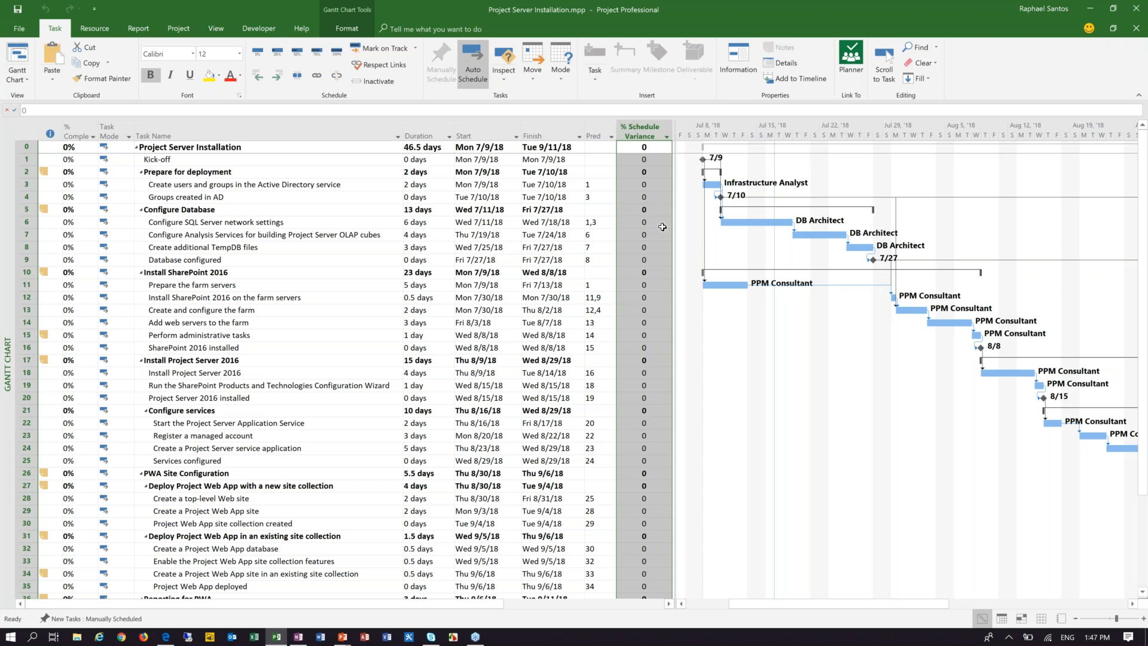
left_click(638, 198)
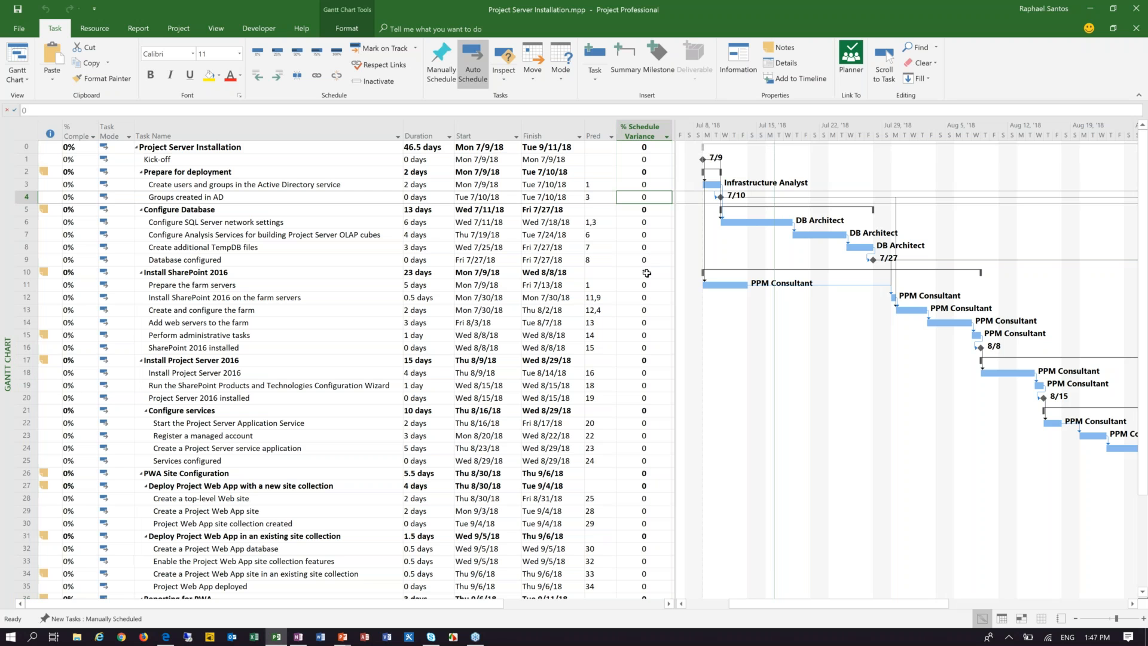
left_click(647, 273)
left_click(644, 335)
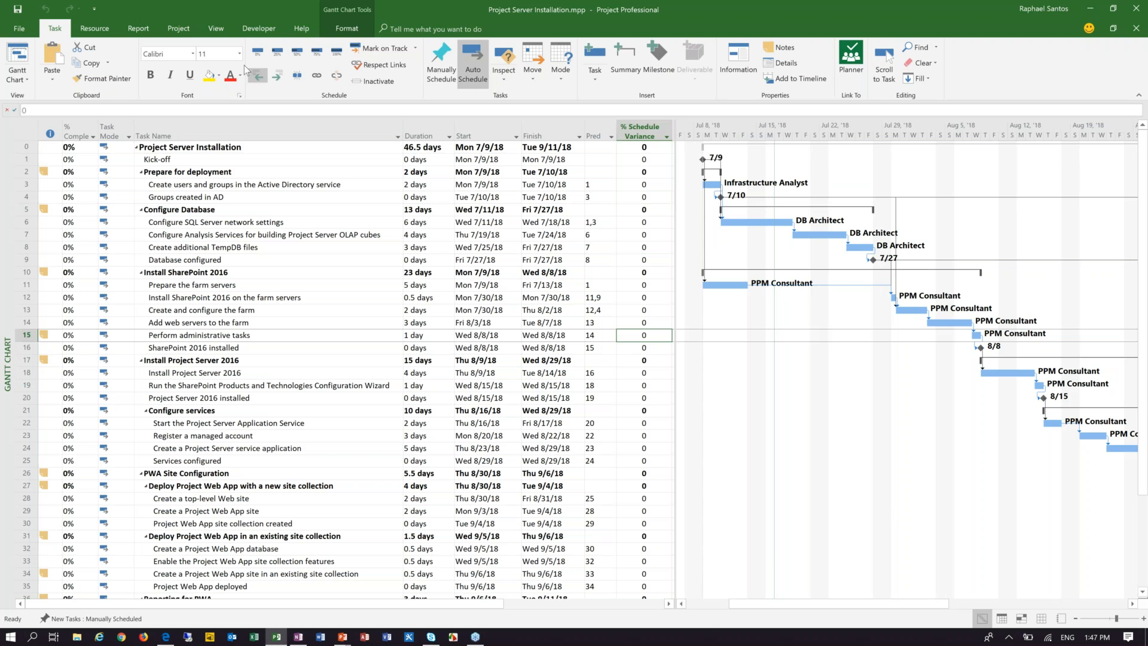
left_click(178, 28)
left_click(390, 78)
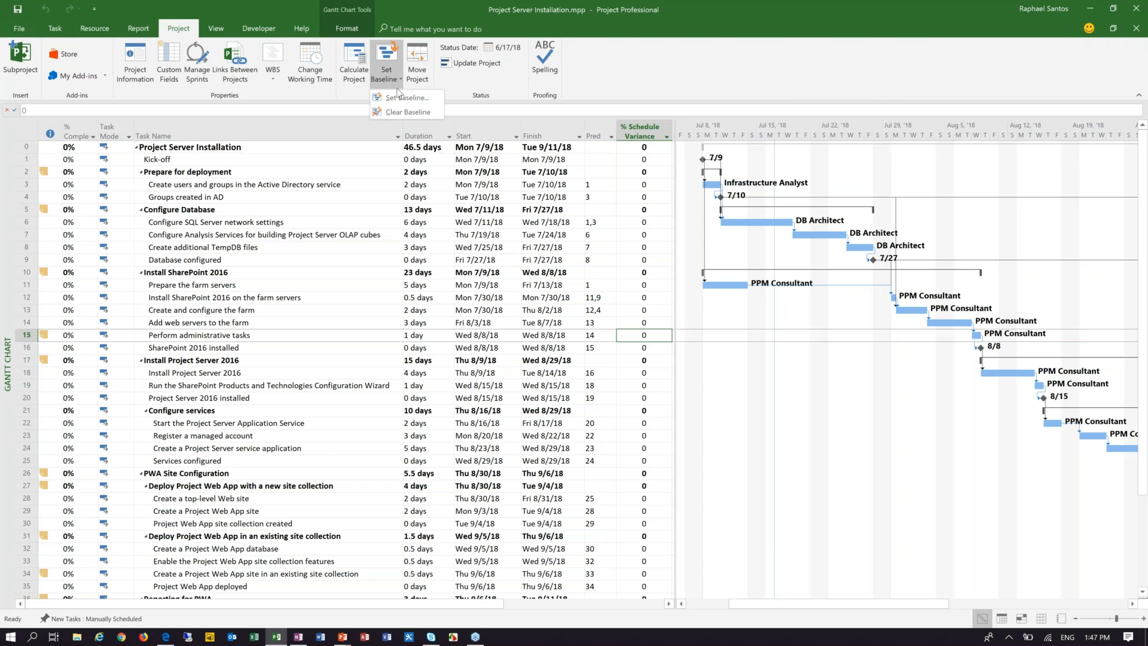
left_click(404, 97)
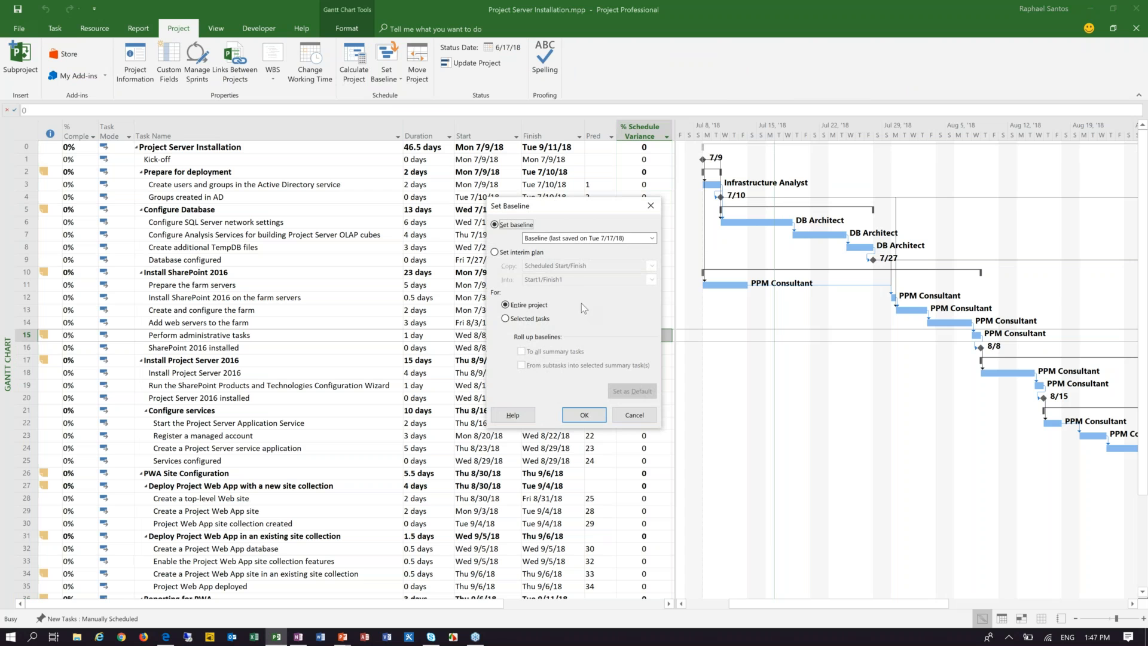
left_click(635, 415)
Step: Clear the existing baseline and set a fresh baseline for the entire project
left_click(394, 83)
left_click(418, 114)
left_click(628, 358)
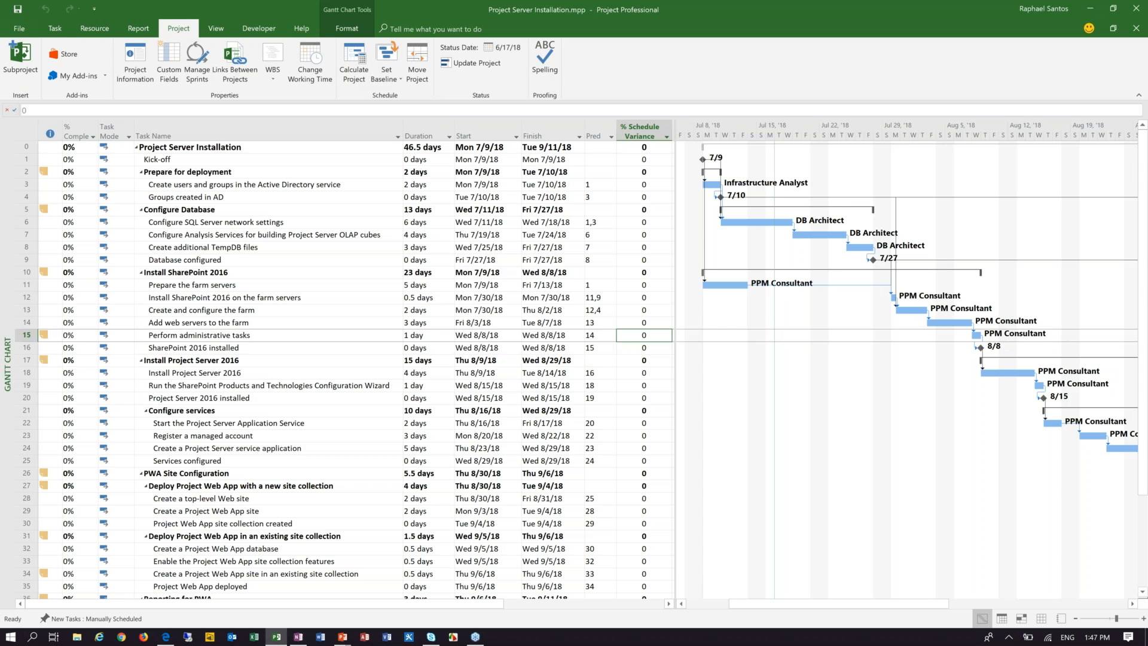
left_click(379, 80)
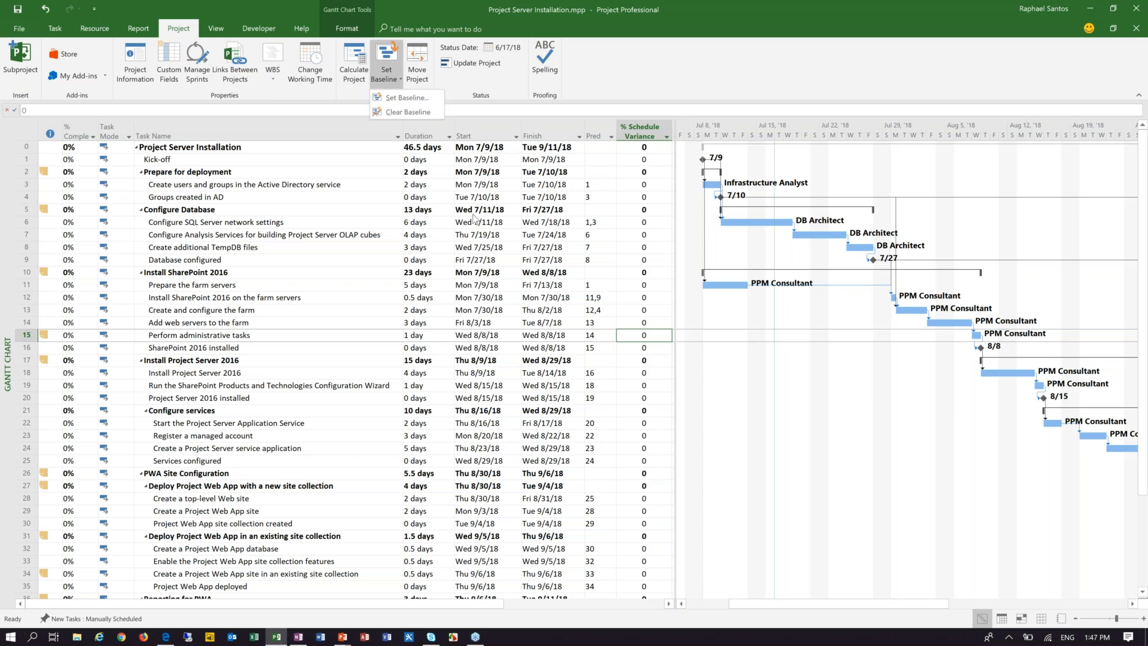
left_click(430, 99)
left_click(579, 412)
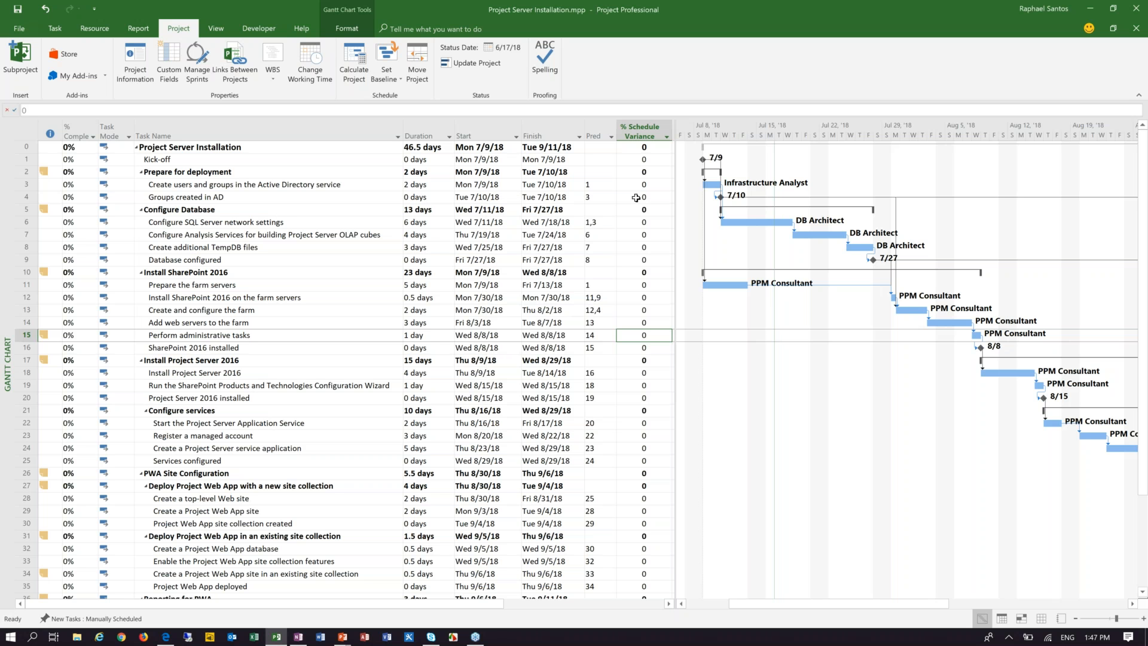
Step: Check the % Schedule Variance column and show critical tasks in red on the Gantt chart
left_click(644, 173, "shift")
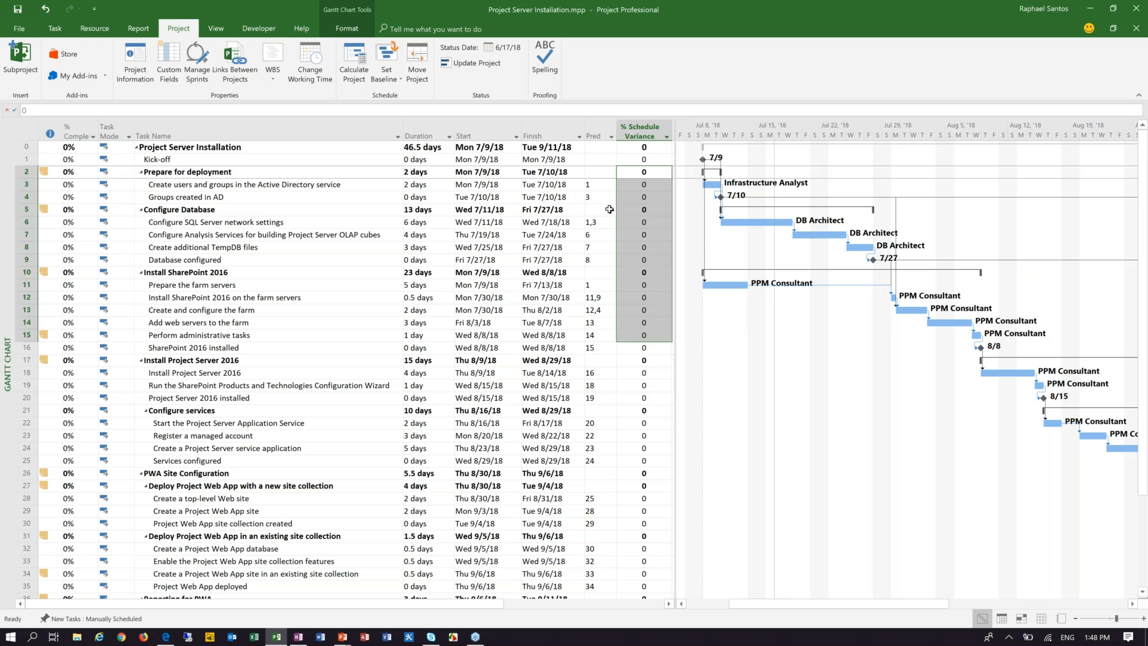
left_click(650, 160)
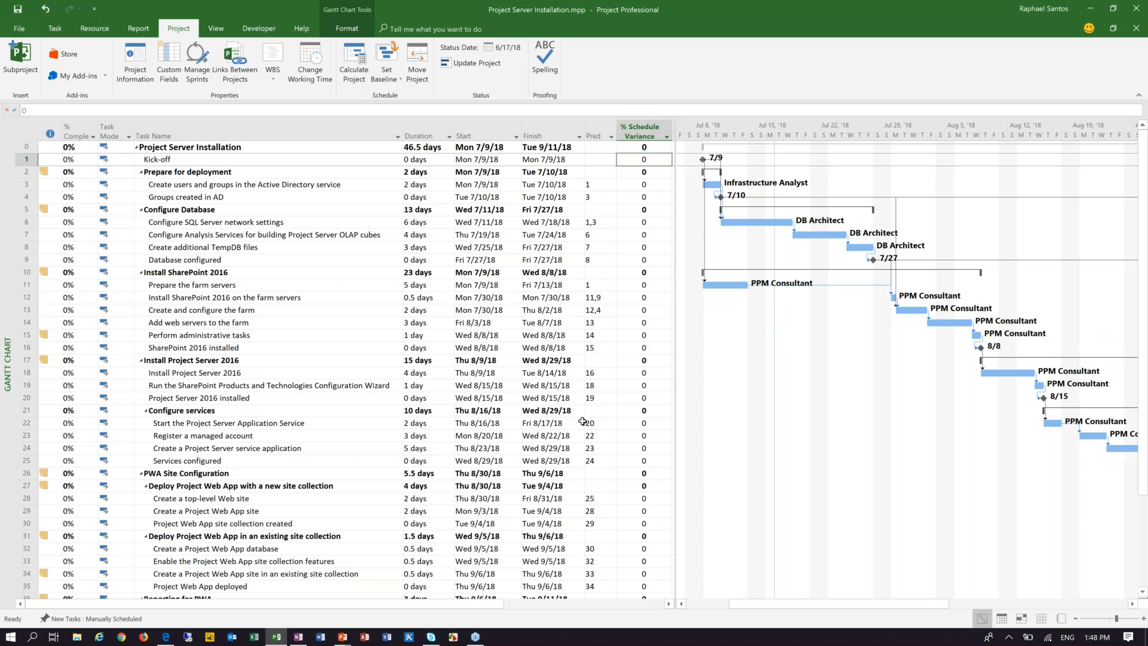
left_click(245, 286)
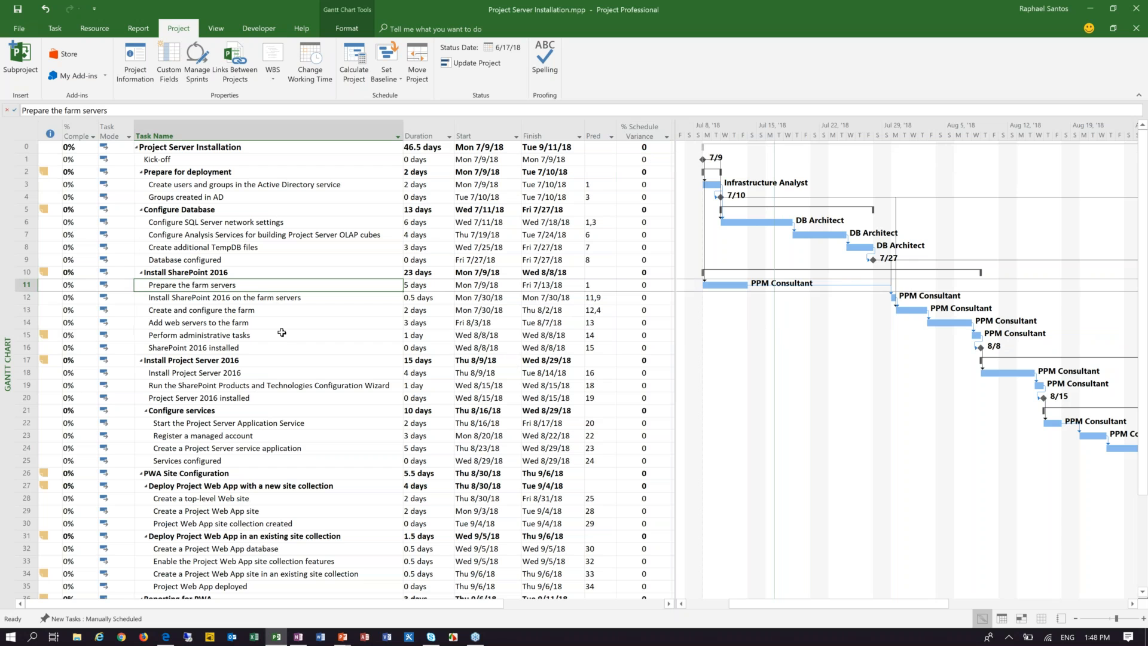
left_click(361, 33)
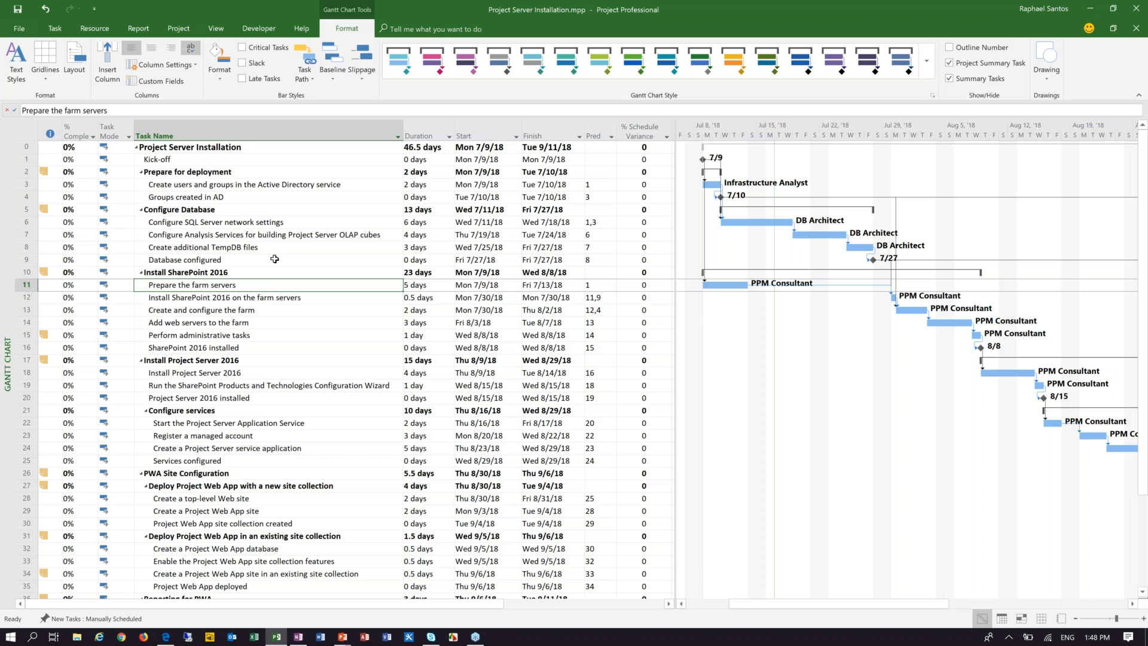
left_click(244, 51)
left_click(1133, 605)
left_click(219, 337)
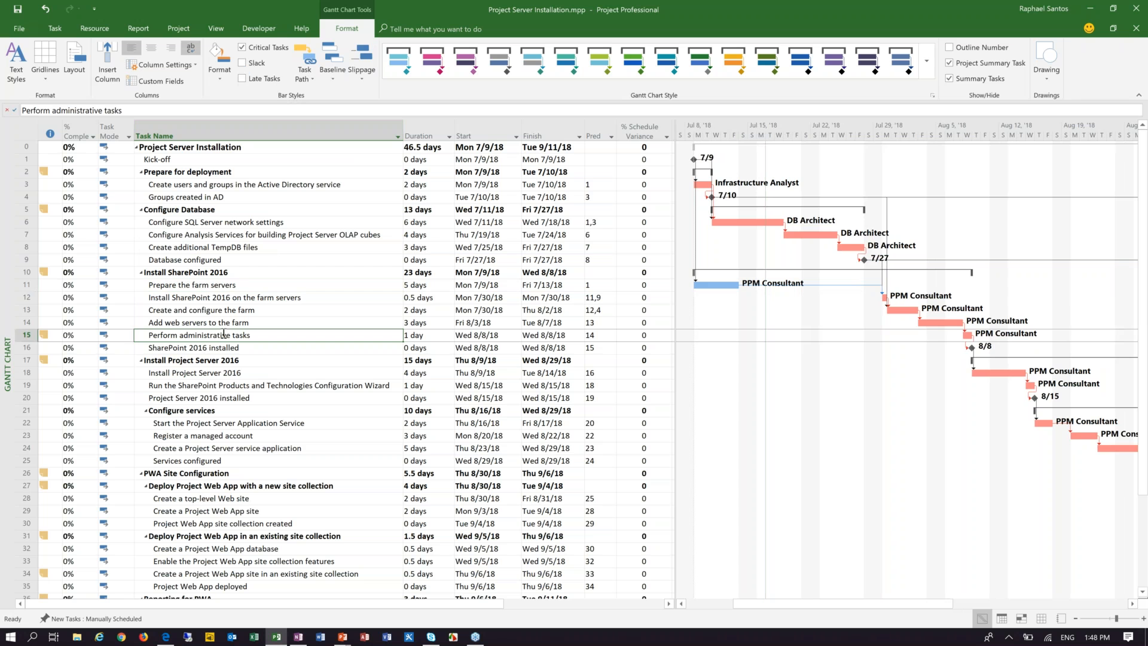
Step: Show the task details form for Prepare the farm servers and review the PPM Consultant's units and baseline work
left_click(244, 283)
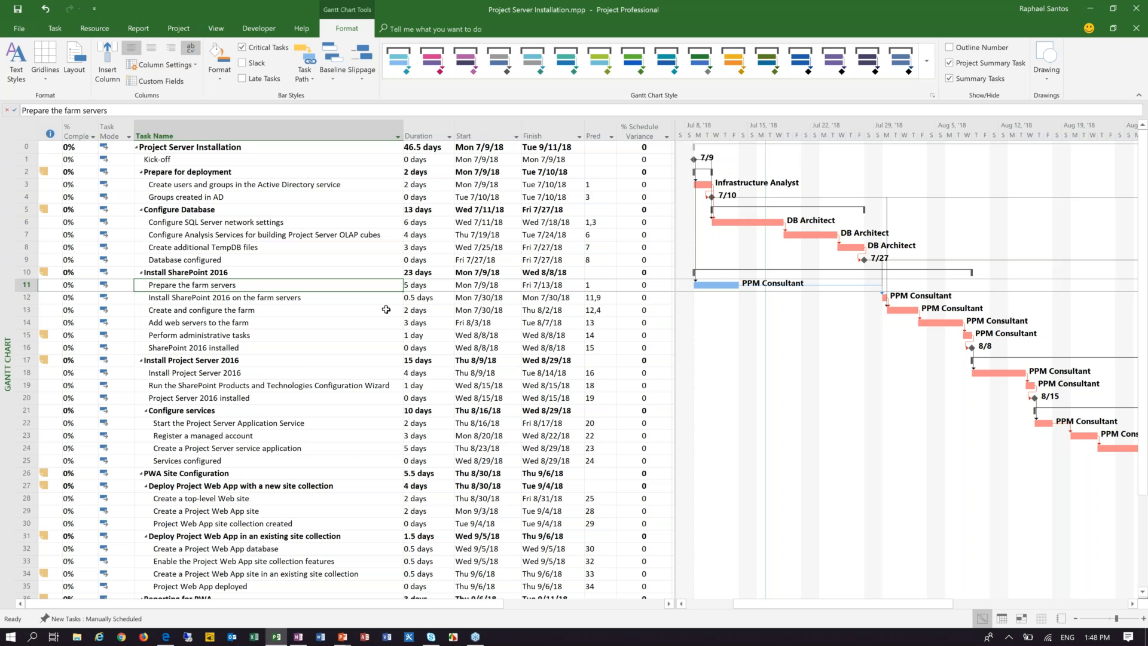
left_click(216, 30)
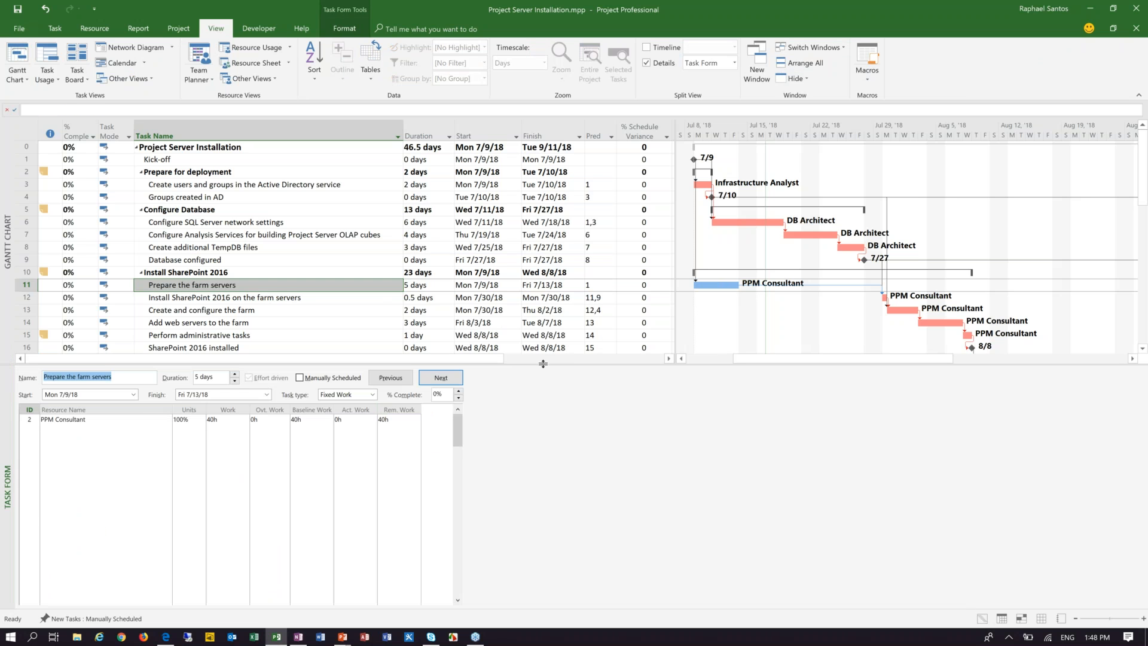
left_click(145, 421)
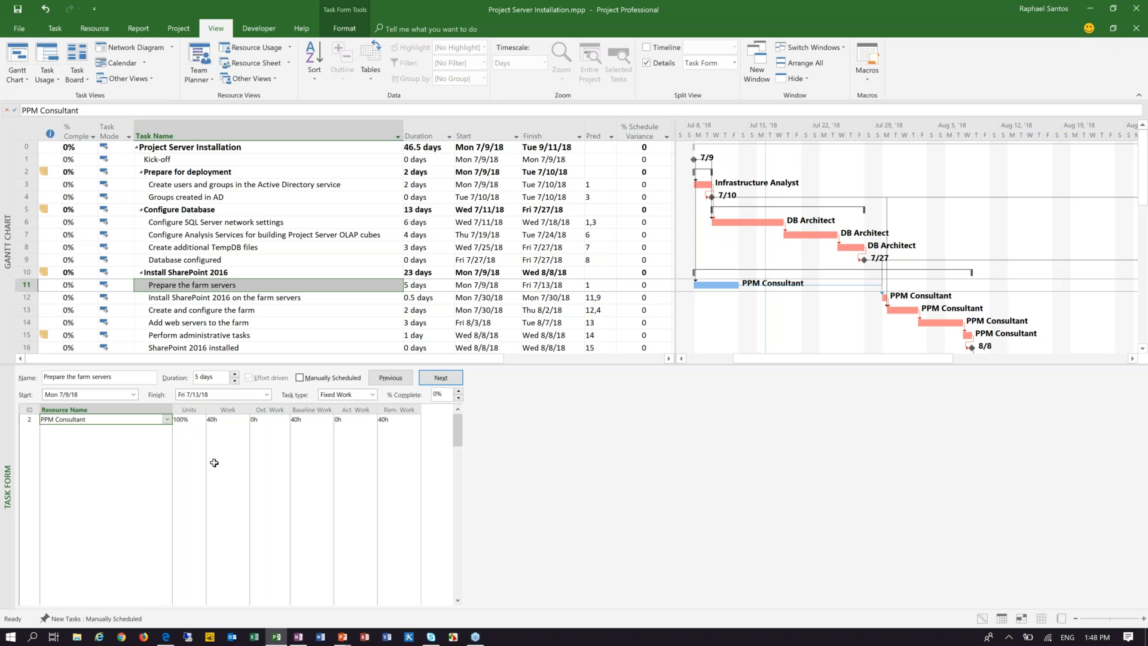
left_click(202, 420)
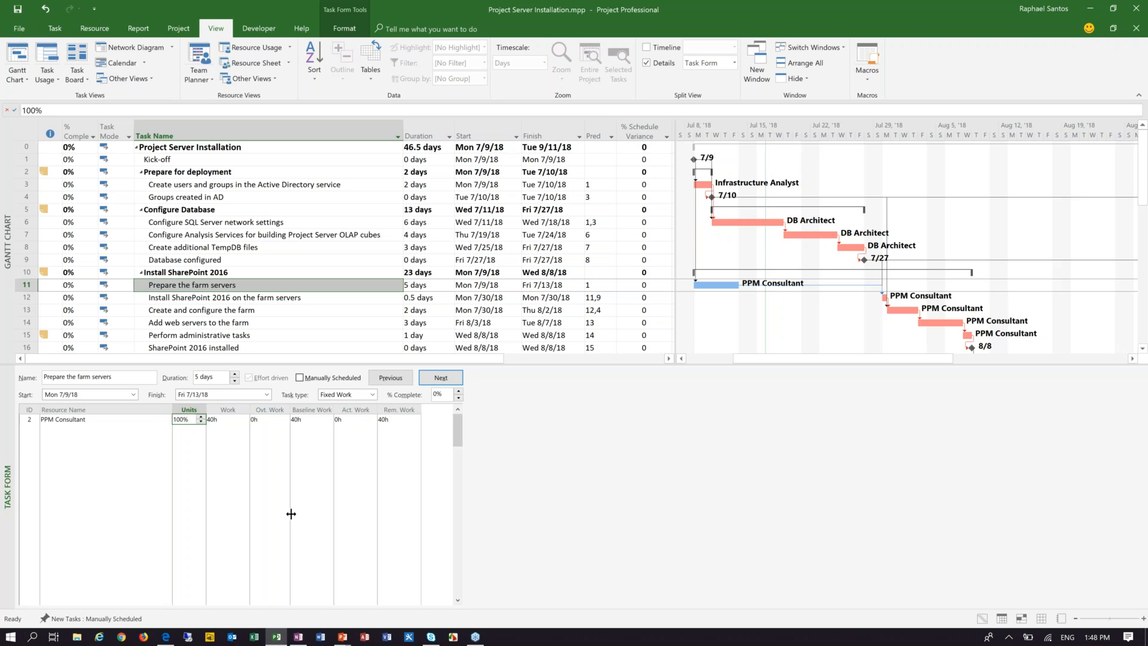
left_click(323, 419)
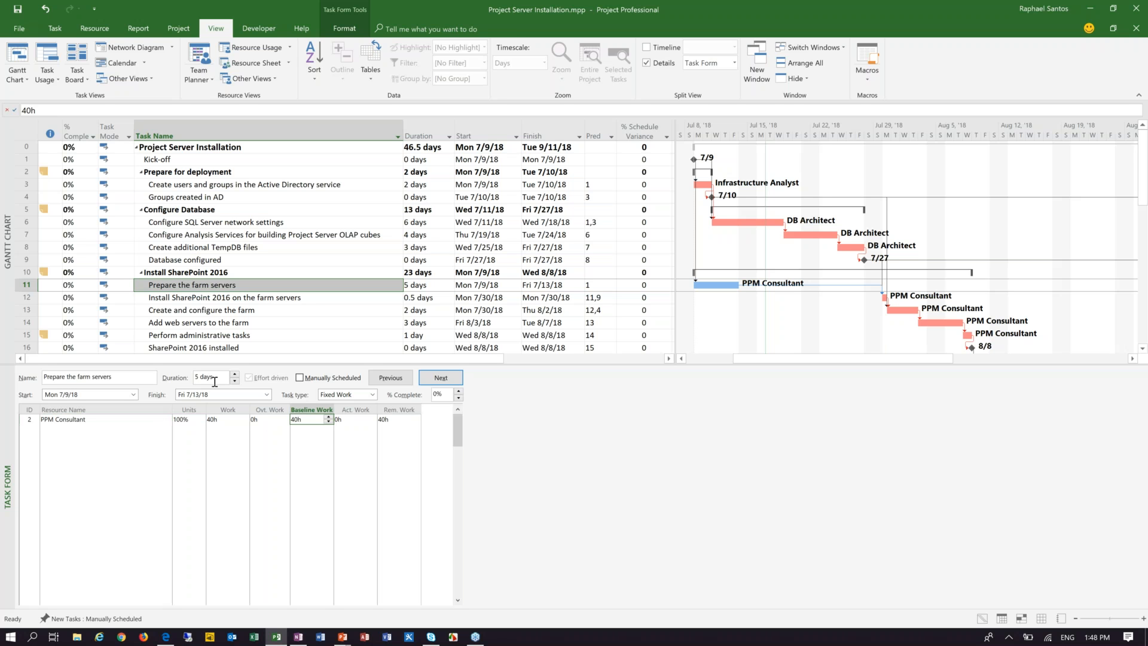
left_click(190, 420)
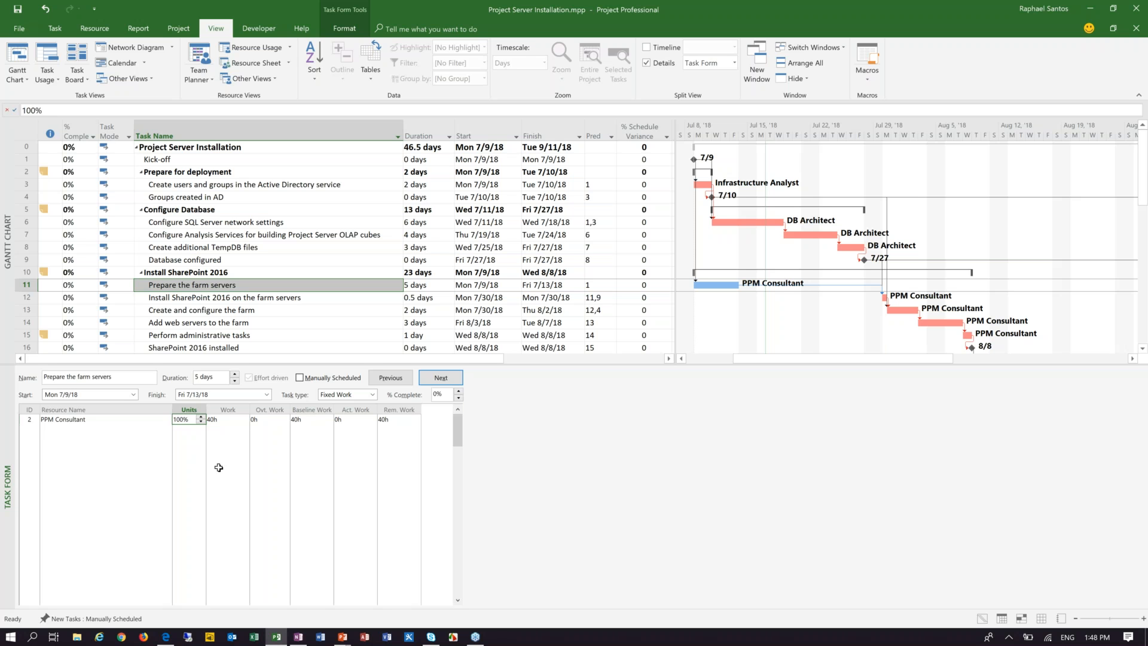
left_click(135, 420)
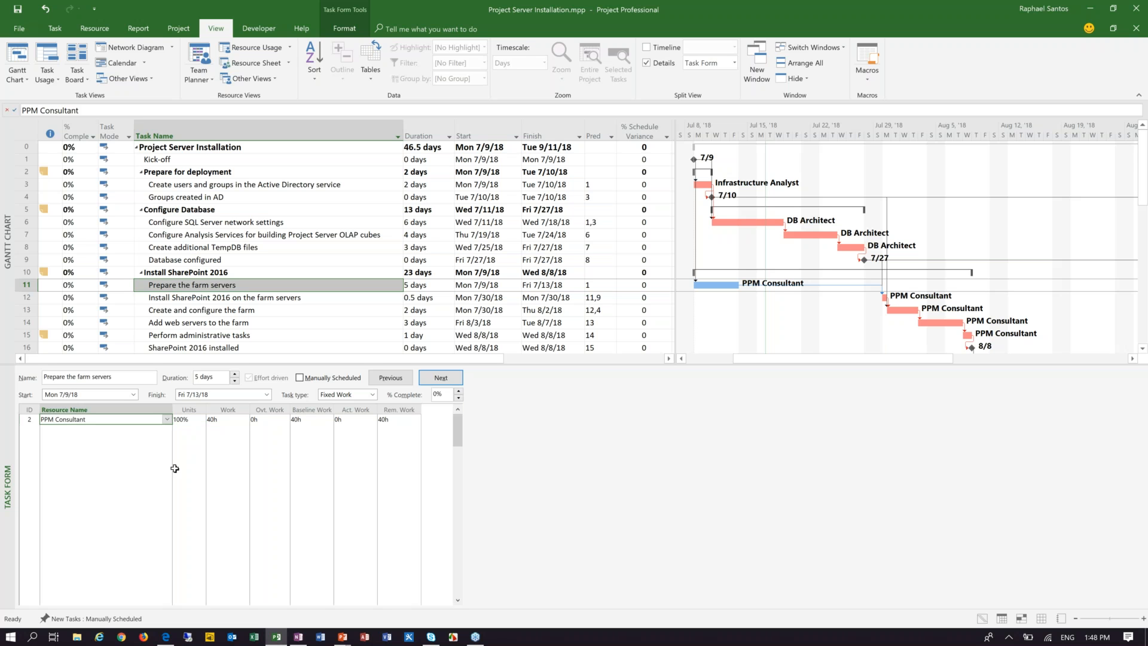
Step: Set the PPM Consultant's assignment units on Prepare the farm servers to 50% and check the task's % Schedule Variance
left_click(197, 421)
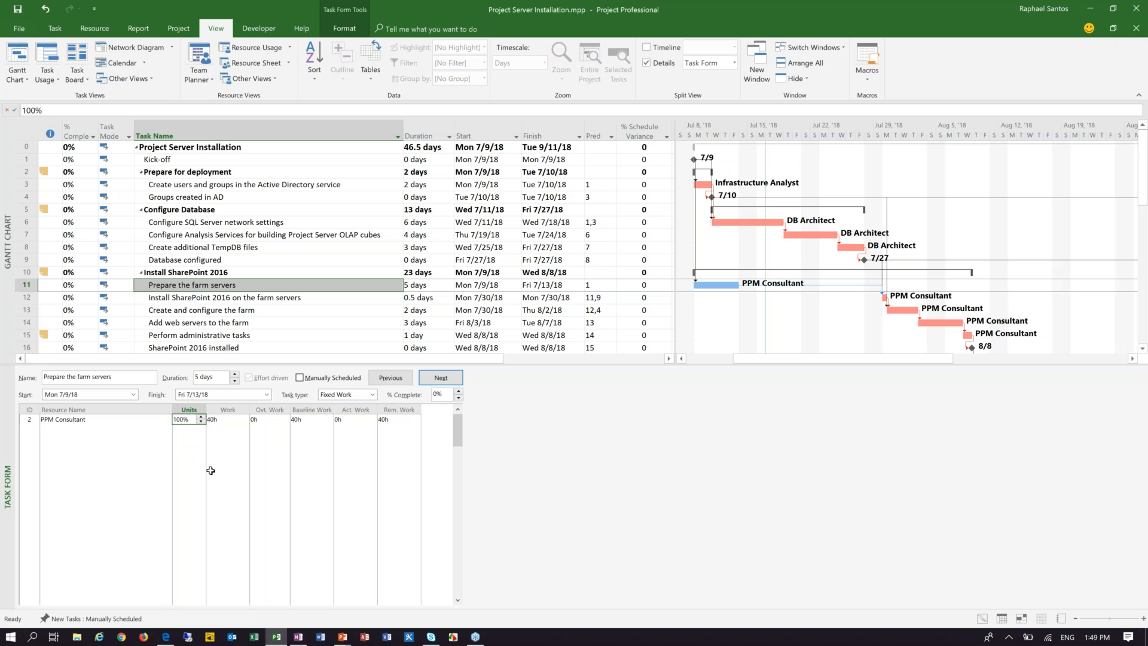
type("50")
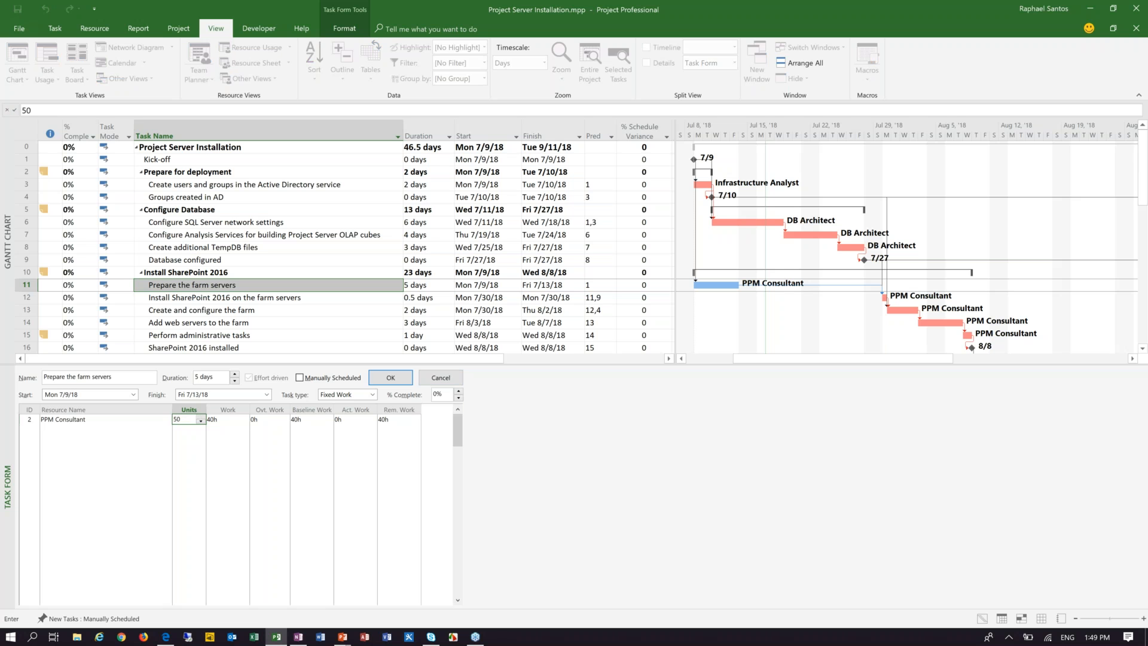
left_click(224, 420)
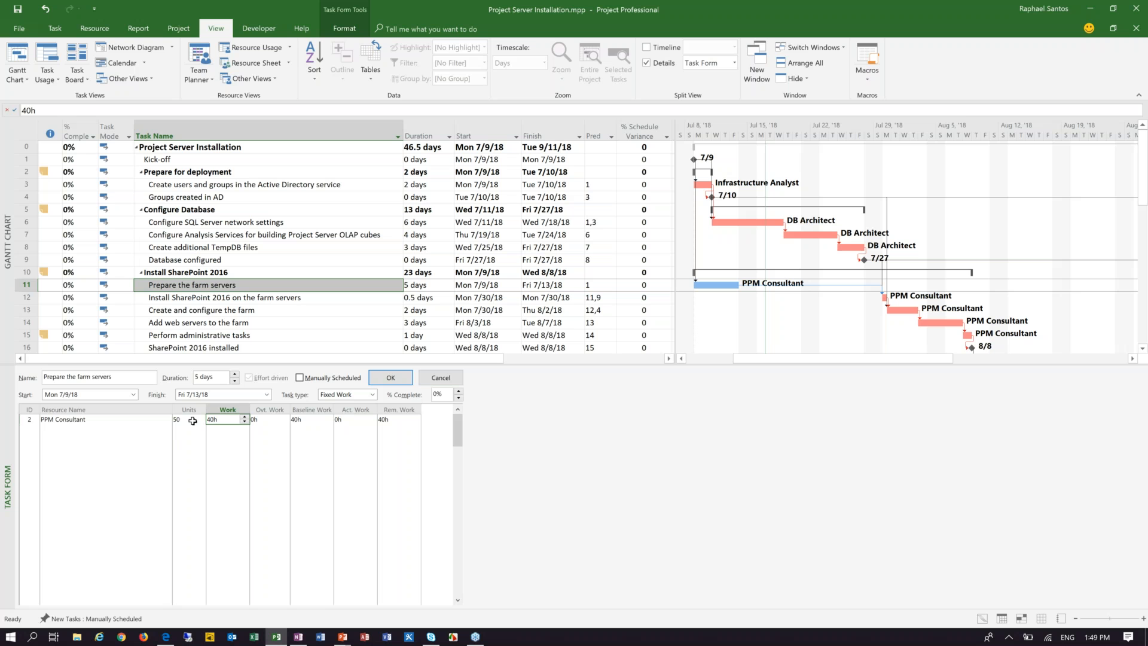
left_click(192, 421)
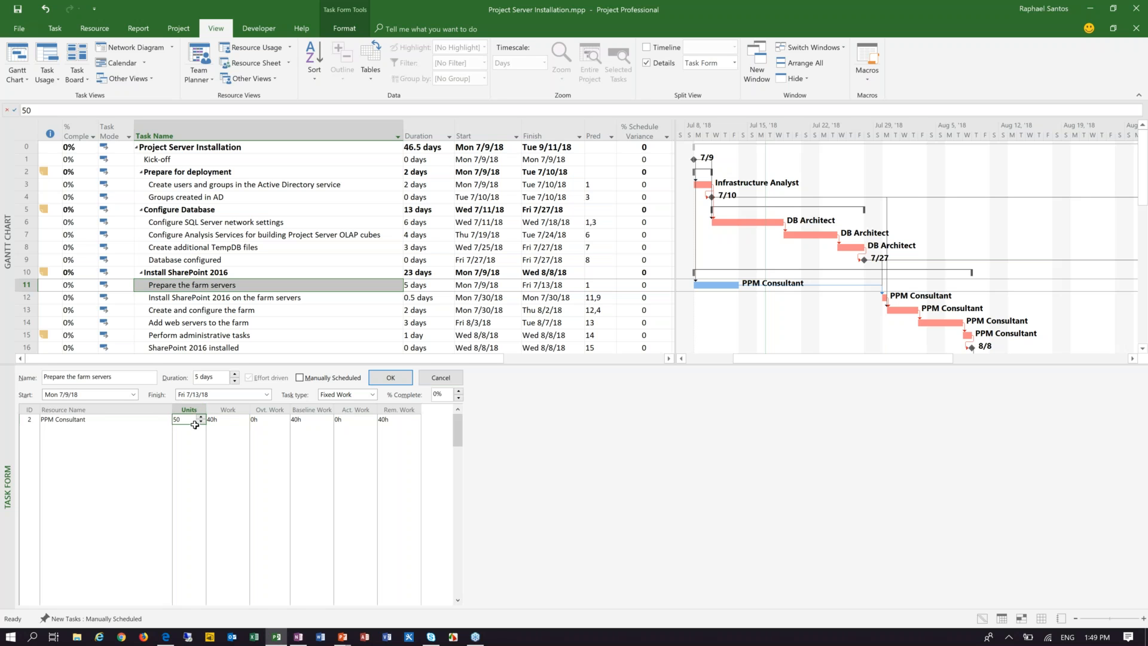
left_click(391, 379)
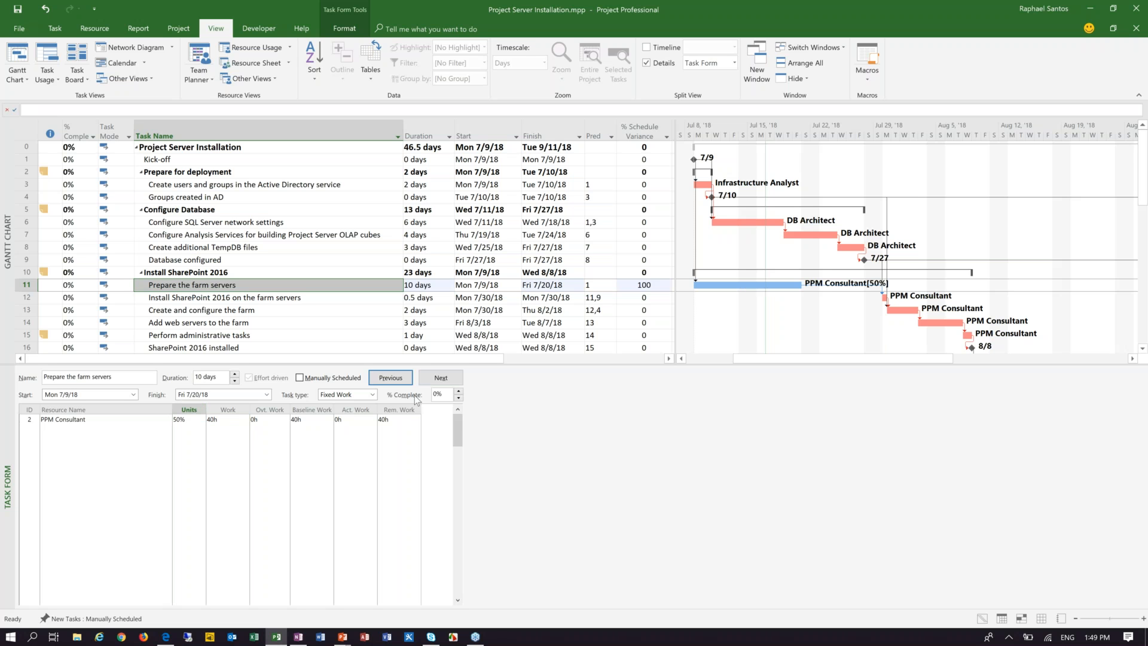
left_click(631, 285)
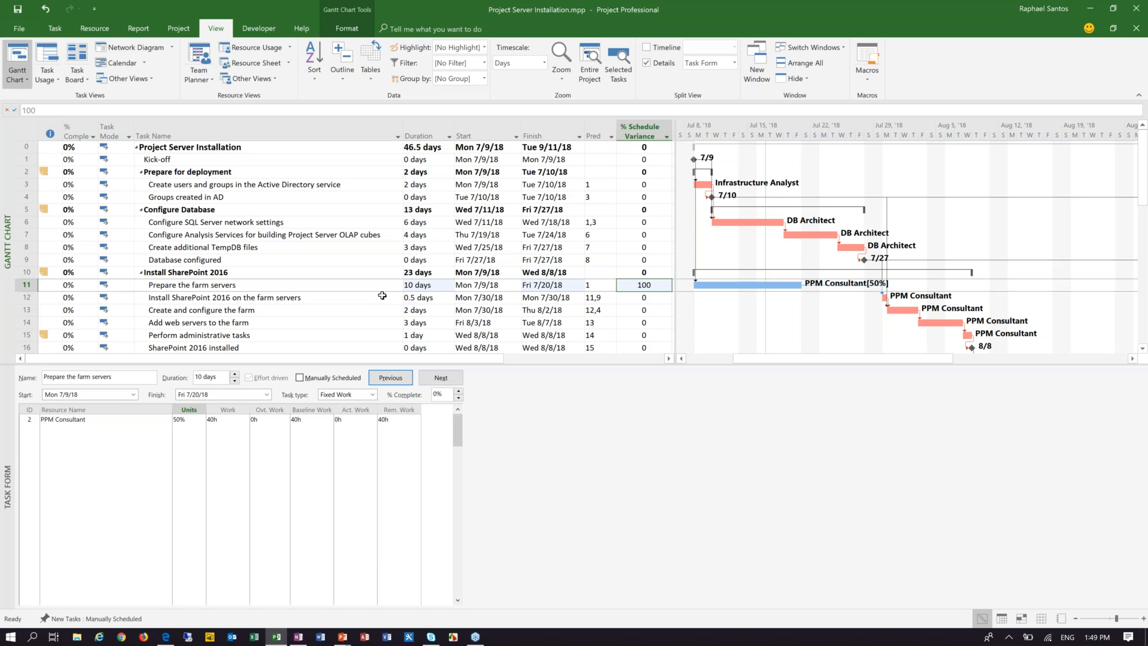
left_click(362, 286)
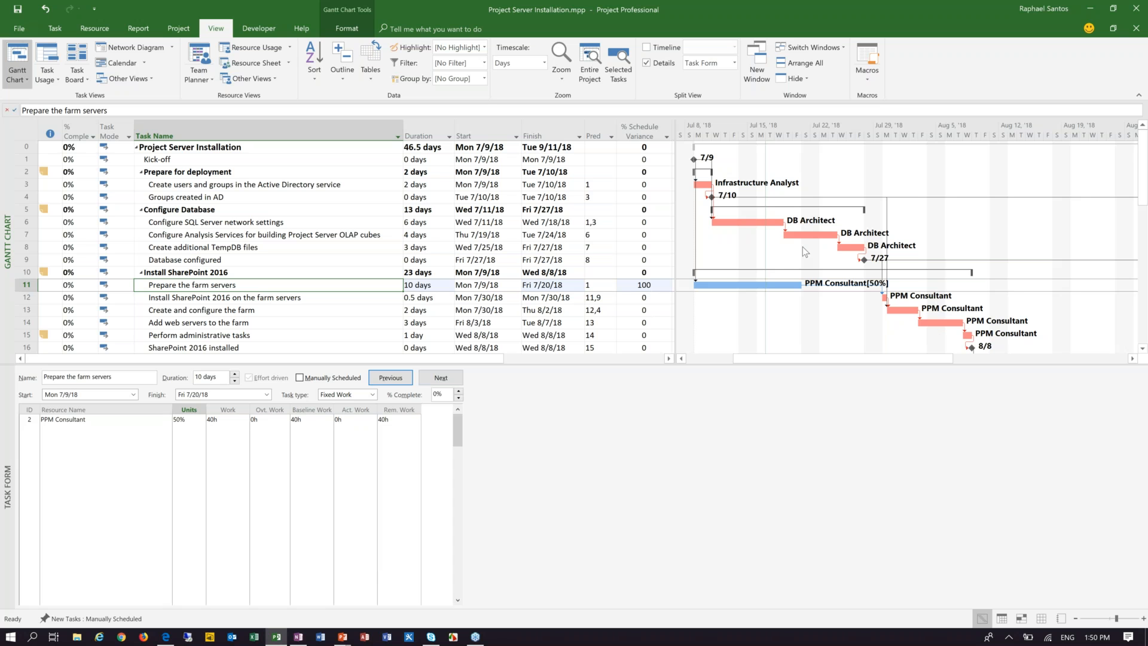
Step: Rename the custom task text field Text1 as Critical Path KPI
left_click(178, 29)
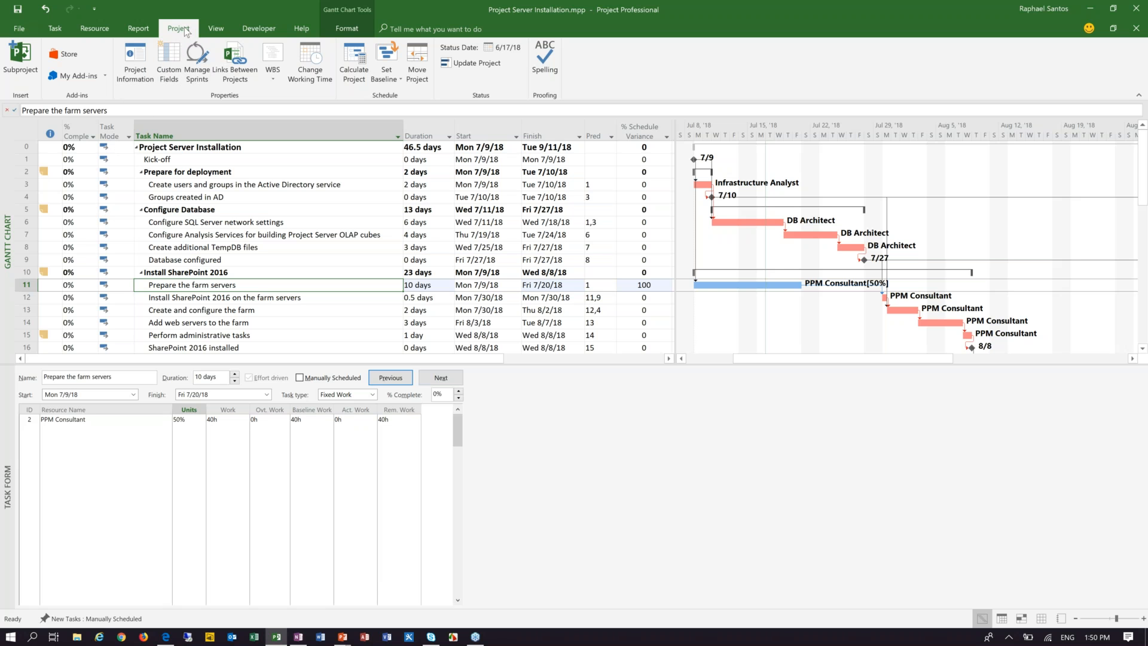
left_click(169, 63)
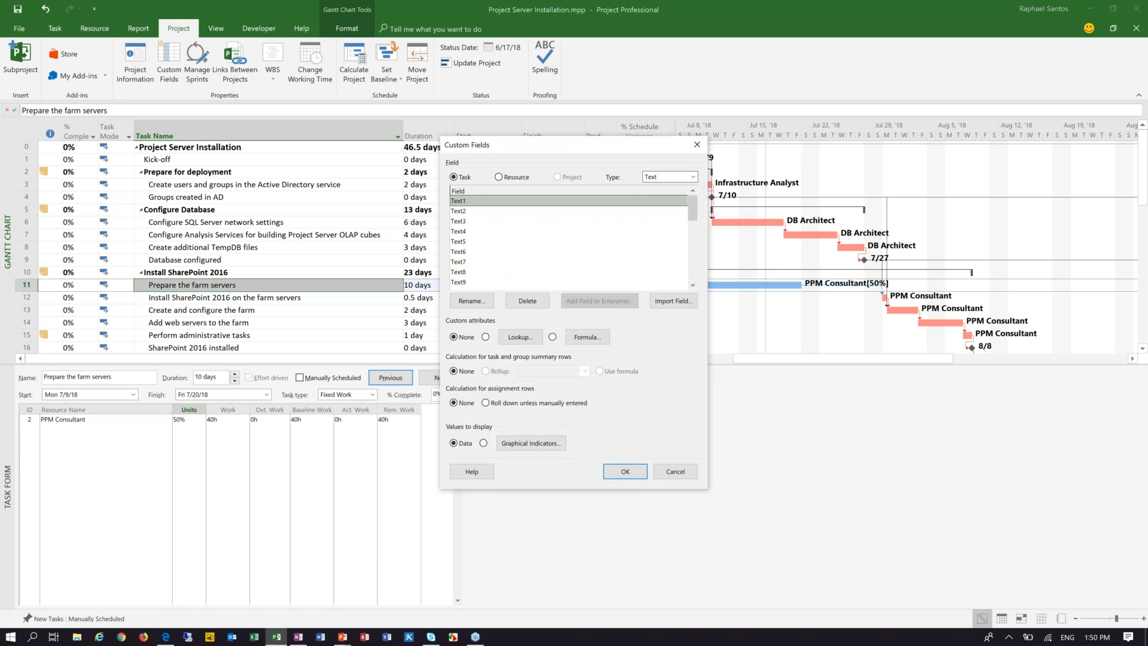
left_click(472, 301)
type("Critical Pa")
type("th Indi")
key("BackSpace")
key("BackSpace")
key("BackSpace")
key("BackSpace")
type("KPI")
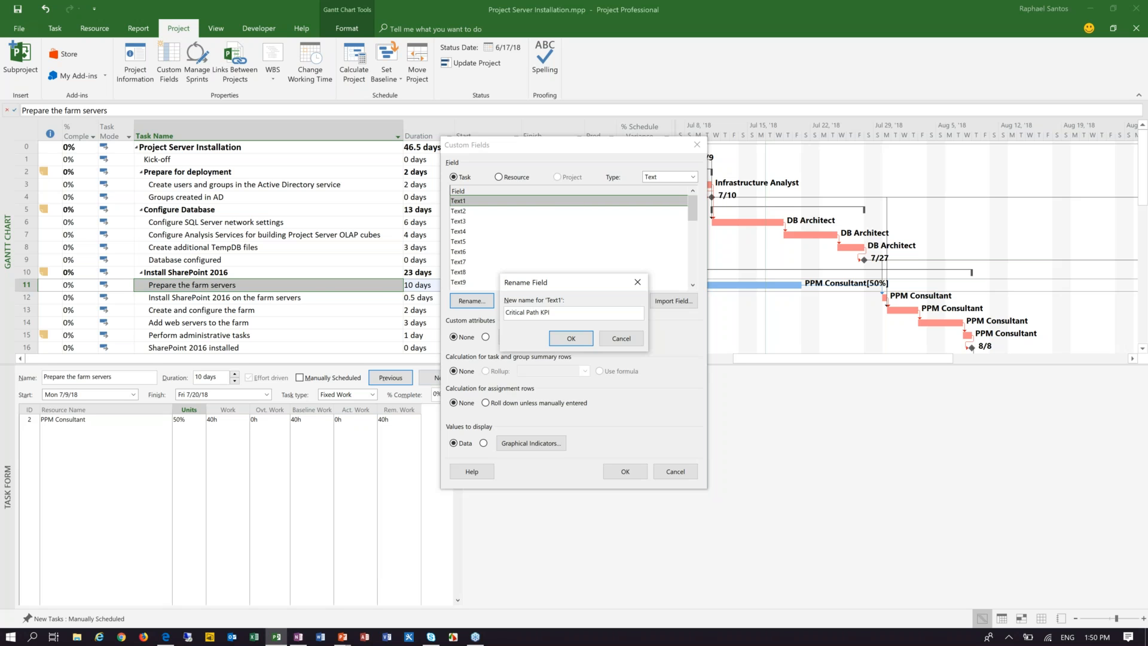
left_click(580, 341)
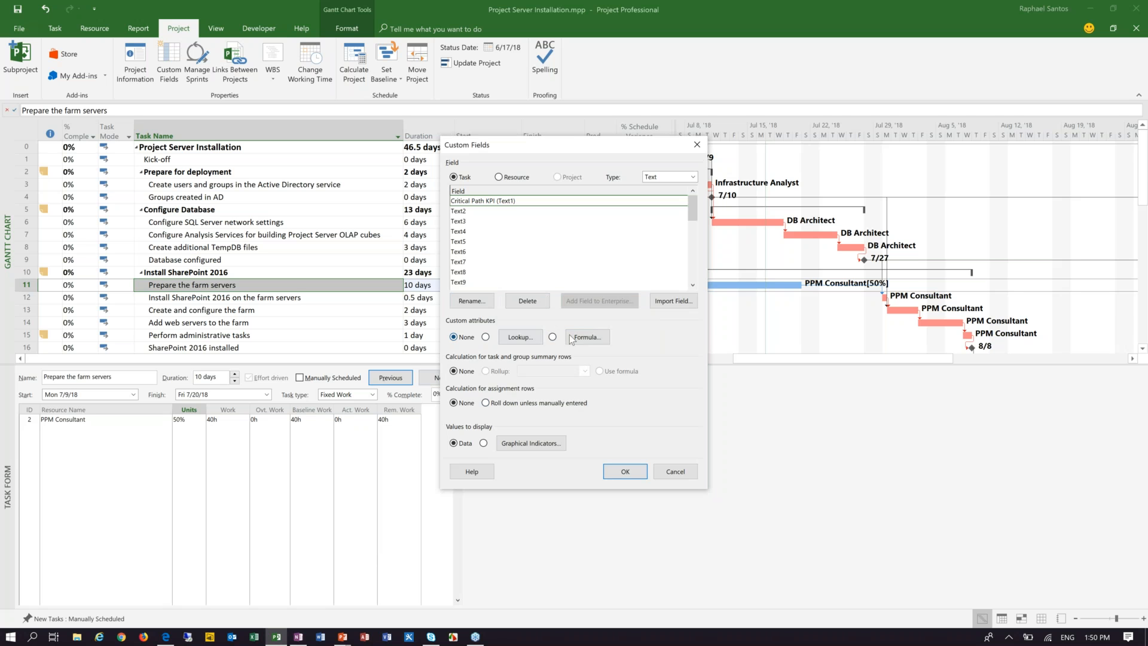
Step: Start a formula for the Critical Path KPI field with the general IIf( expression, truepart, falsepart ) function
left_click(587, 337)
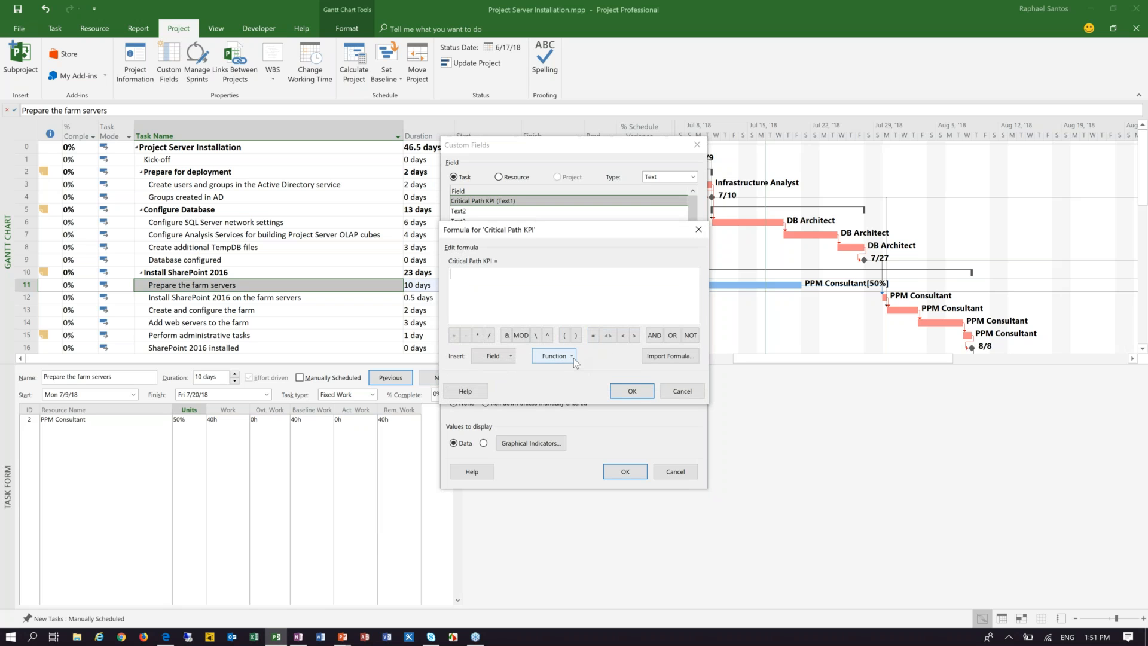
left_click(550, 356)
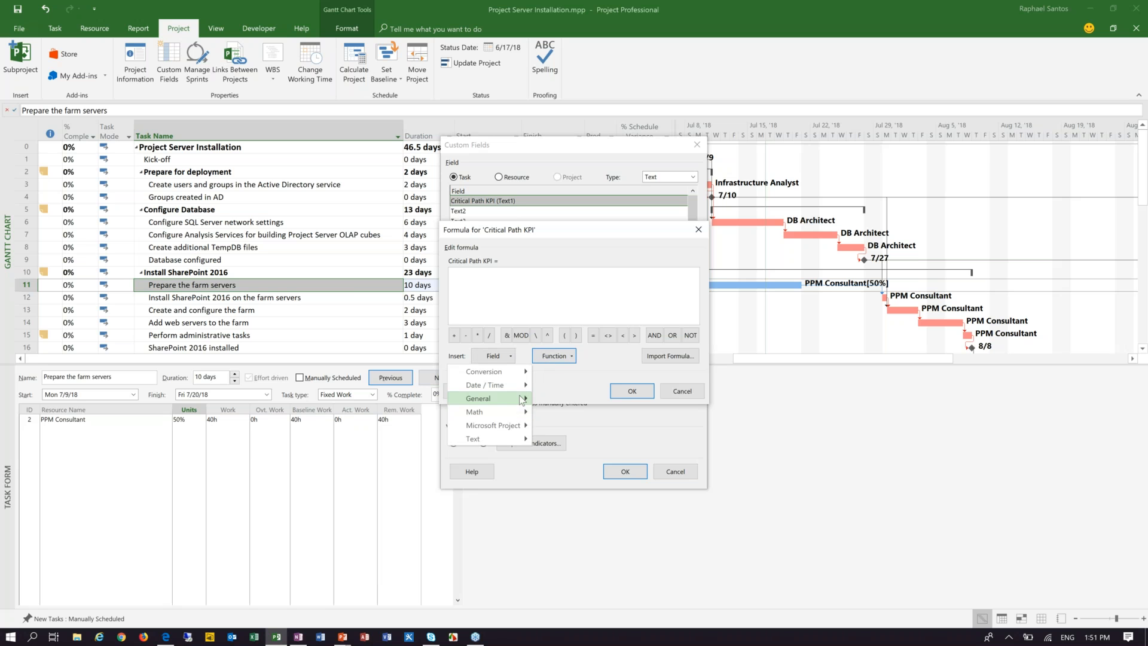
mouse_move(522, 400)
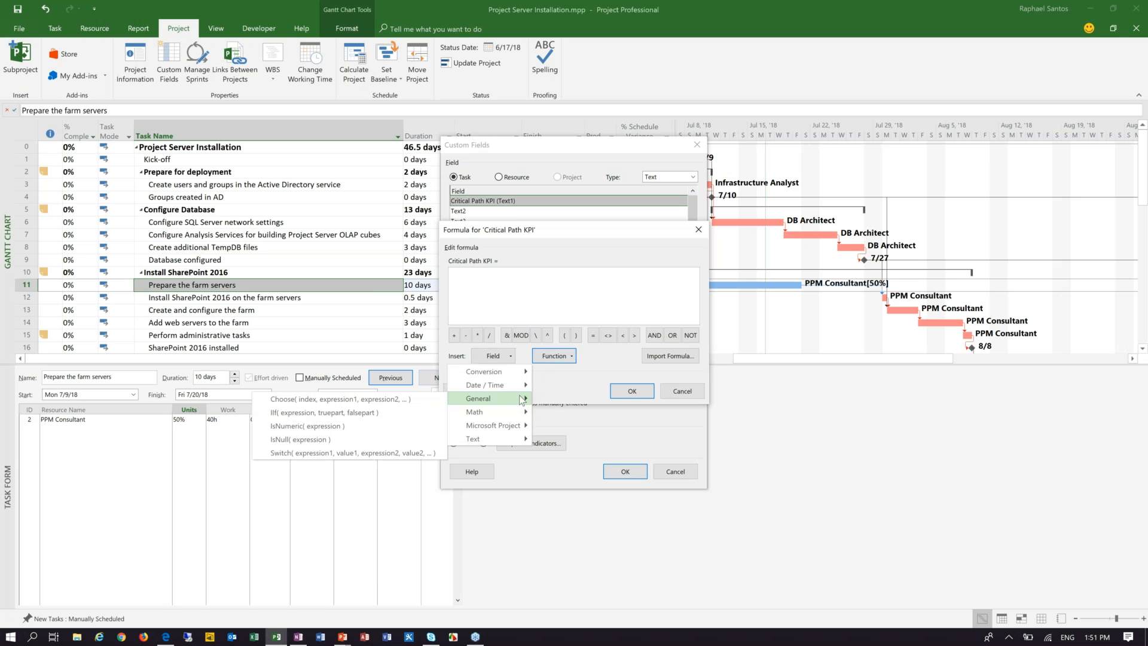
left_click(291, 414)
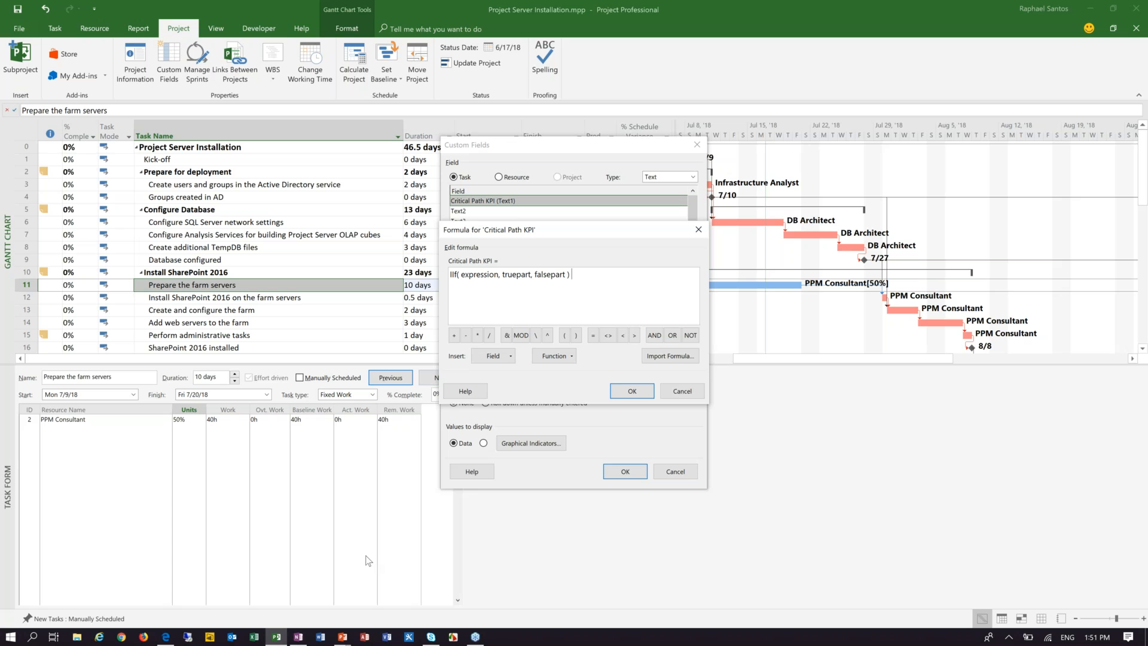
Step: Replace the IIf expression placeholder with the [Baseline Finish] date field followed by an equals sign
left_click(464, 275)
key("shift+Right")
key("shift+Right")
key("shift+Right")
key("shift+Right")
key("shift+Right")
key("shift+Right")
key("shift+Right")
key("shift+Right")
key("shift+Right")
key("shift+Right")
left_click(491, 357)
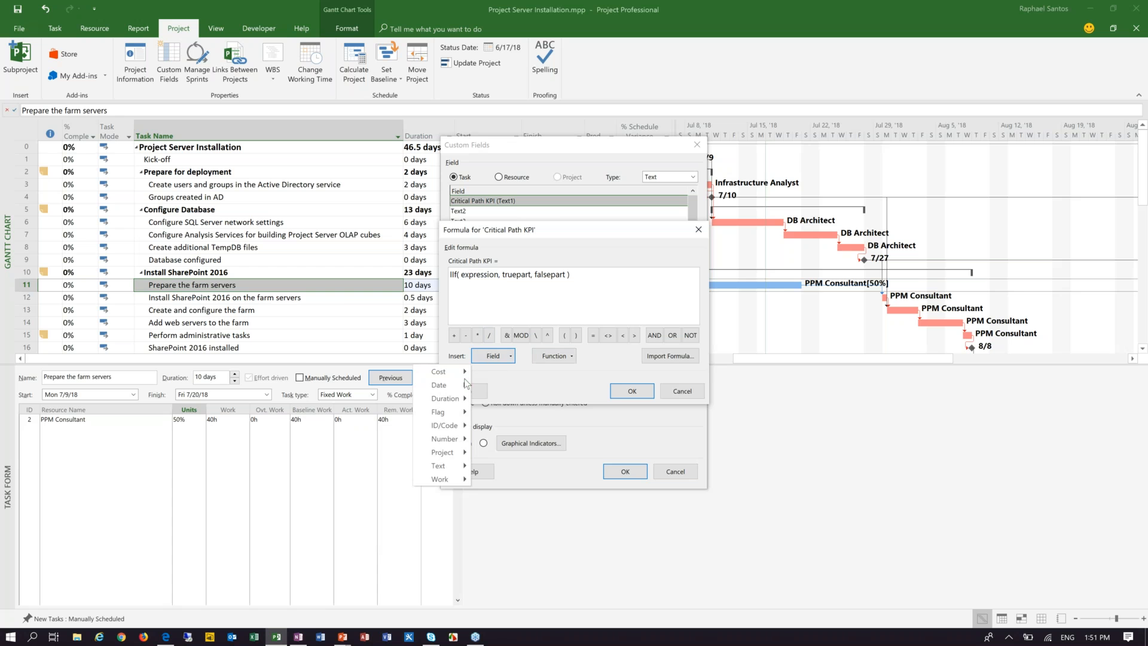
mouse_move(456, 389)
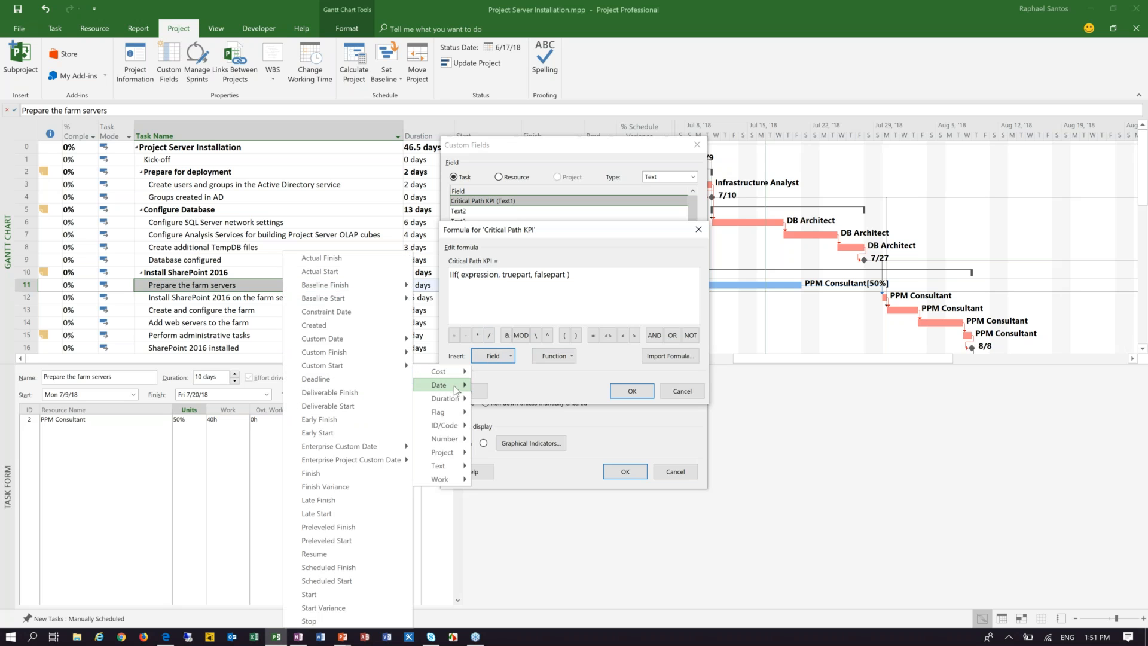
mouse_move(377, 305)
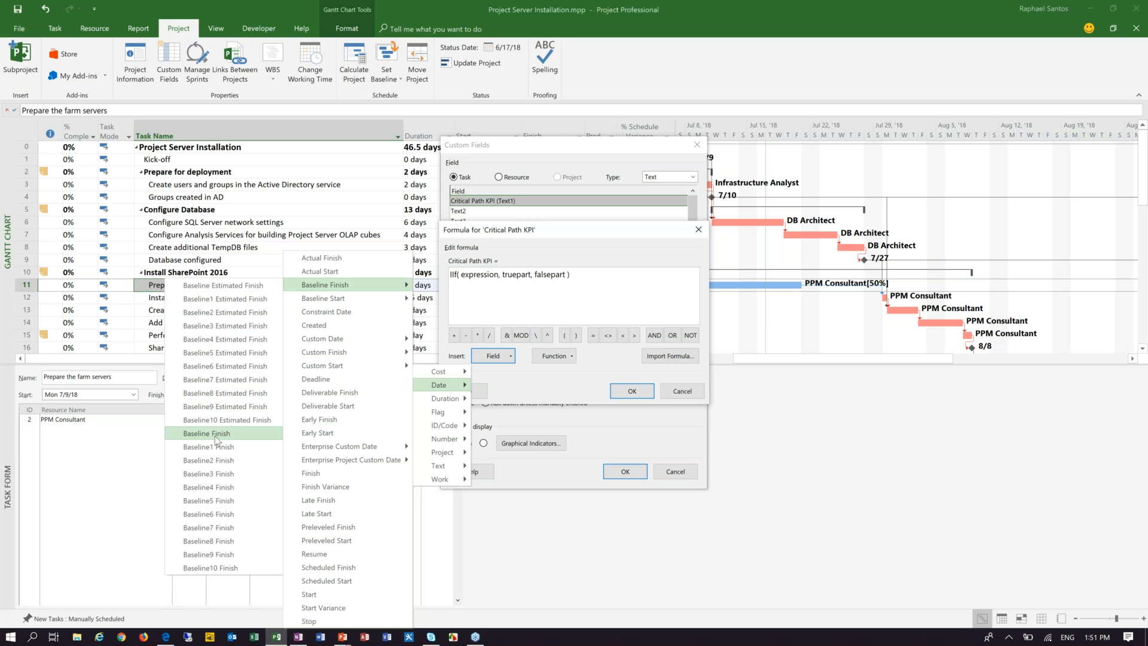
left_click(231, 437)
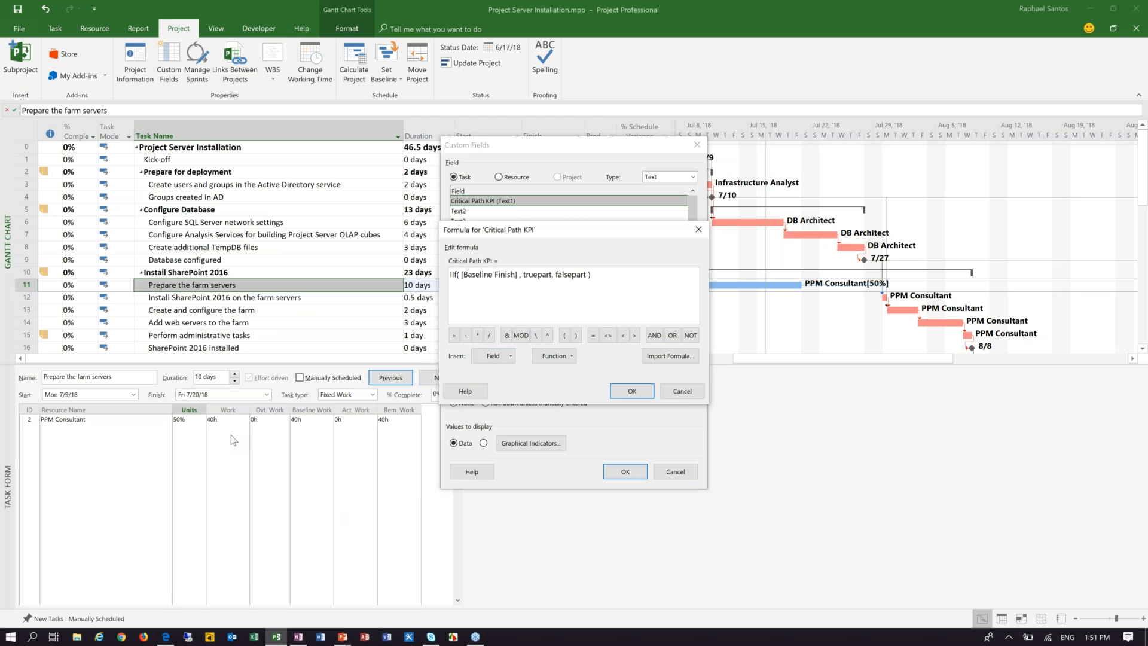
type("=")
Step: Complete the baseline test by comparing [Baseline Finish] with the Microsoft Project function ProjDateValue( "NA" )
left_click(566, 357)
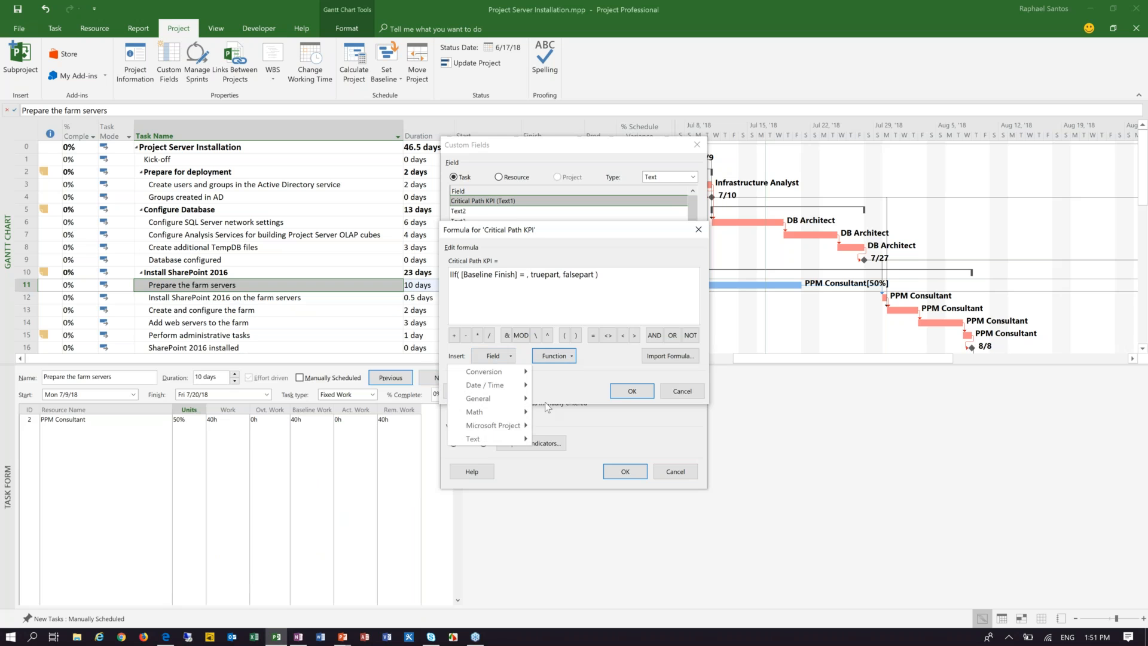
mouse_move(522, 427)
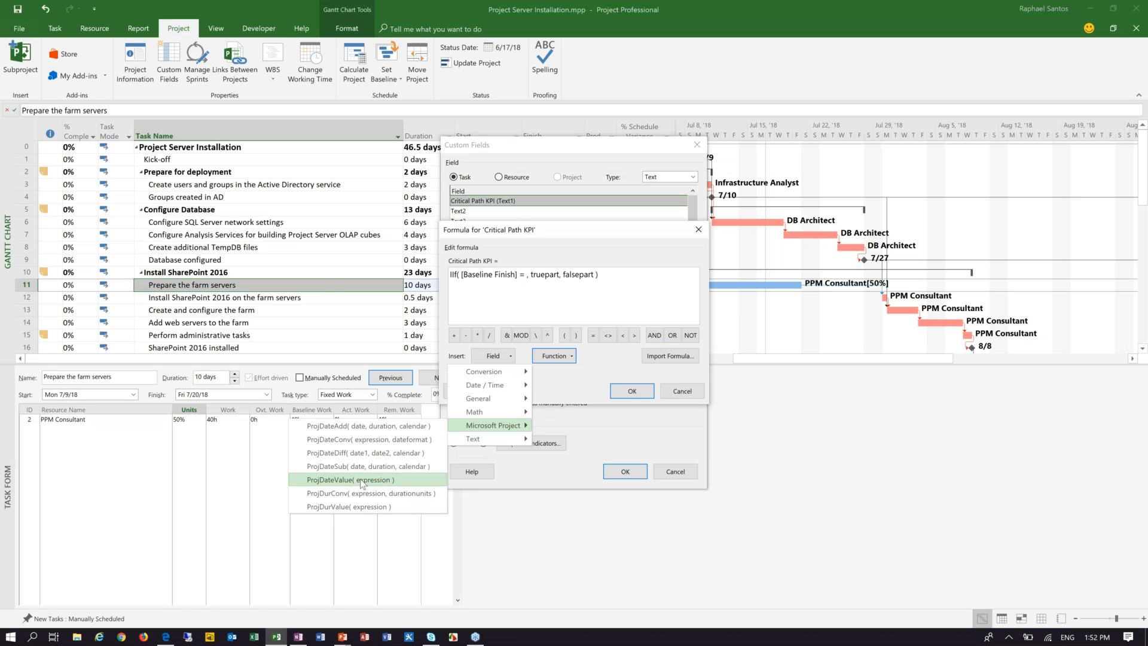
left_click(327, 481)
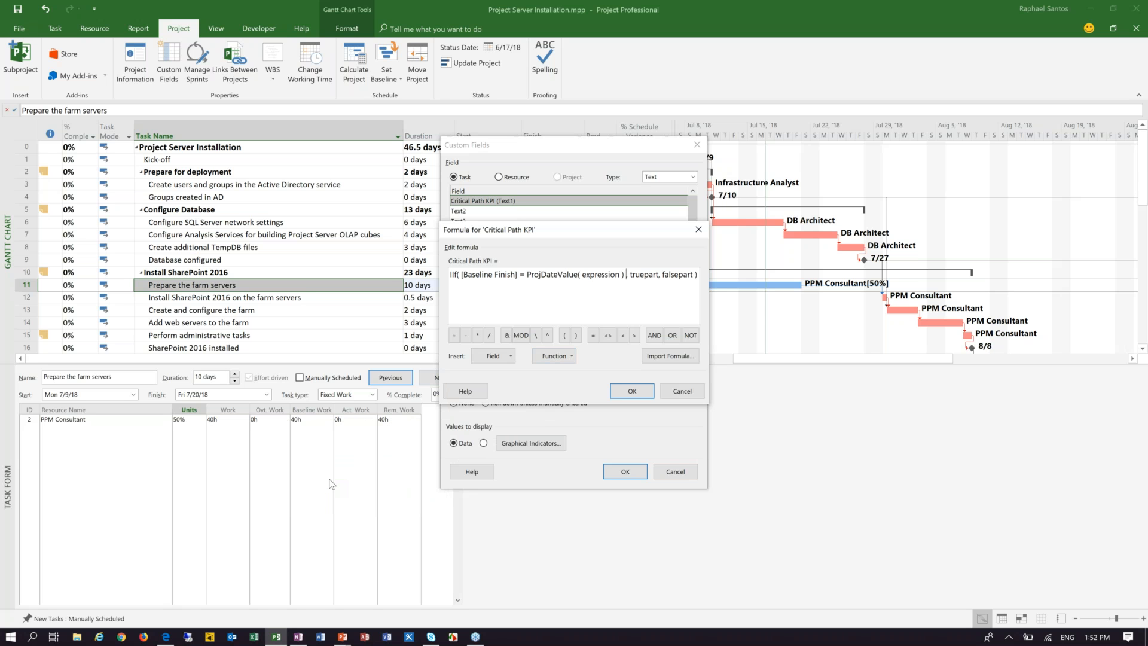
key("shift+Left")
key("shift+Left")
key("shift+Left")
key("shift+Left")
key("shift+Left")
key("shift+Left")
key("shift+Left")
key("shift+Left")
key("shift+Left")
key("shift+Left")
type("\"NA\"")
Step: Replace the IIf truepart placeholder with the text "No Baseline", including the quotation marks
key("Right")
key("Right")
key("Right")
key("Right")
key("Right")
key("Right")
key("shift+Right")
key("shift+Right")
key("shift+Right")
key("shift+Right")
Step: Replace the falsepart placeholder after "No Baseline" with a nested IIf function
key("shift+Right")
key("shift+Right")
key("shift+Right")
key("shift+Right")
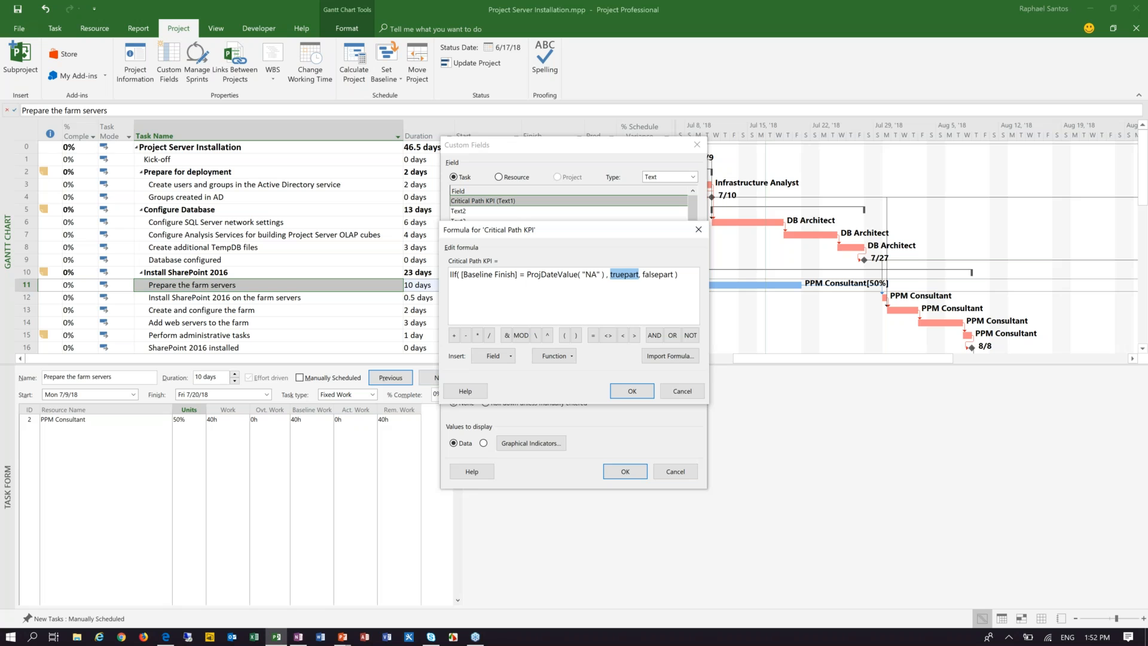
type("\"No Baseline\"")
key("shift+Right")
key("shift+Right")
key("shift+Right")
key("shift+Right")
key("shift+Right")
key("shift+Right")
key("shift+Right")
key("shift+Right")
key("shift+Right")
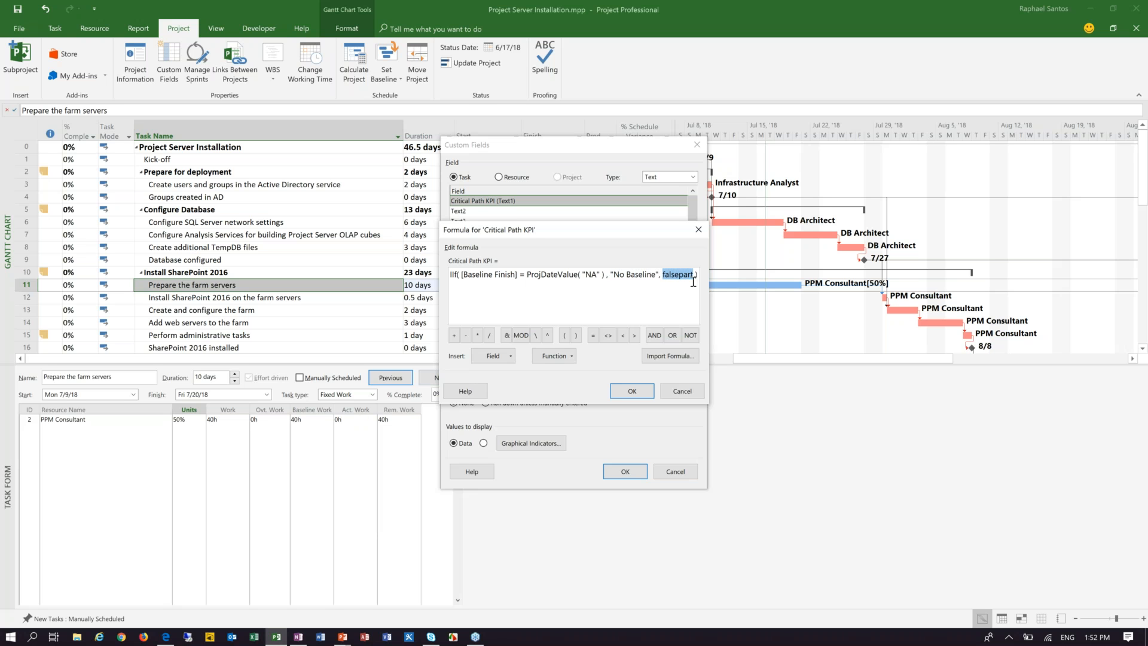
left_click(562, 360)
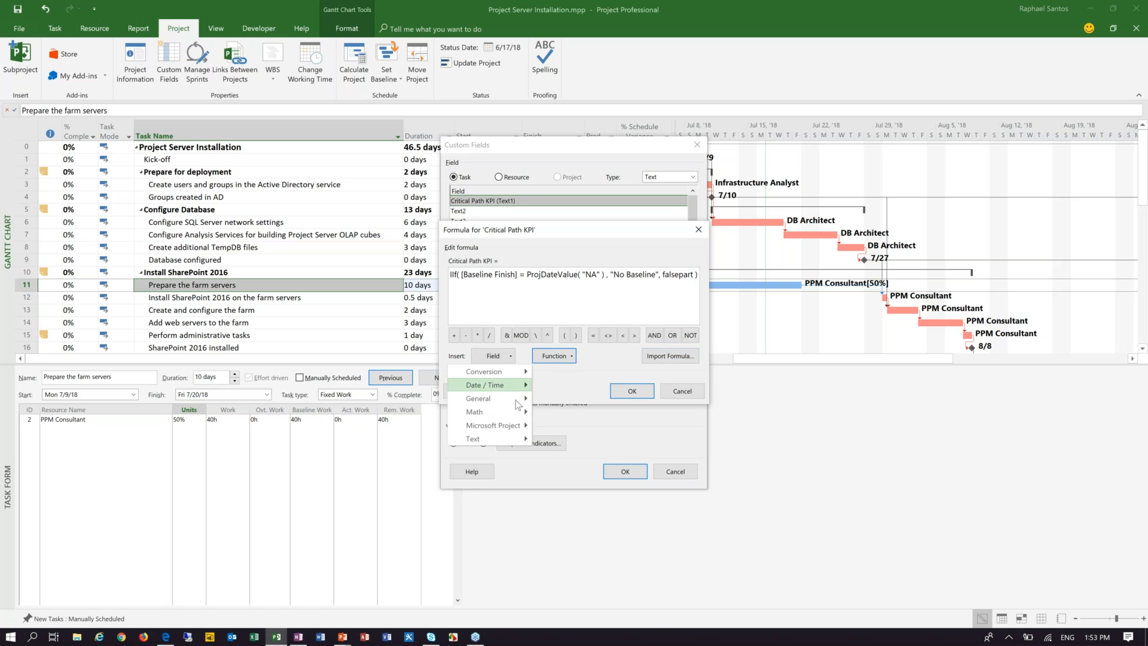
mouse_move(512, 404)
left_click(378, 417)
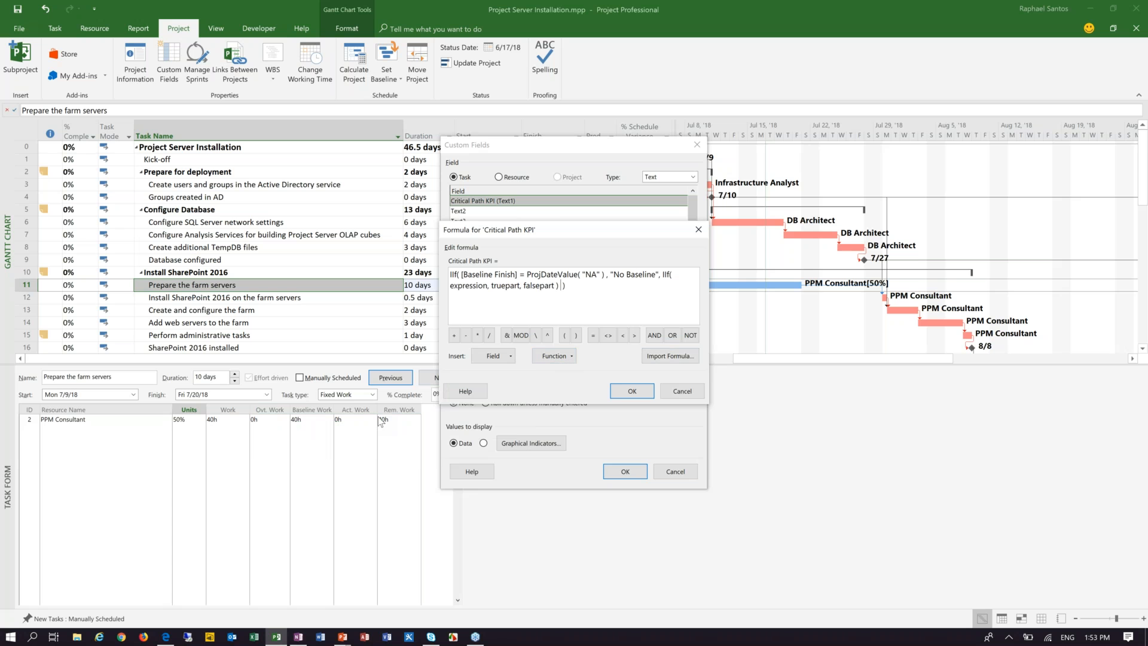
Step: Set the nested IIf's expression to [Finish Variance] >0 AND [Critical]
left_click_drag(451, 286, 488, 286)
key("Delete")
left_click(501, 356)
mouse_move(461, 388)
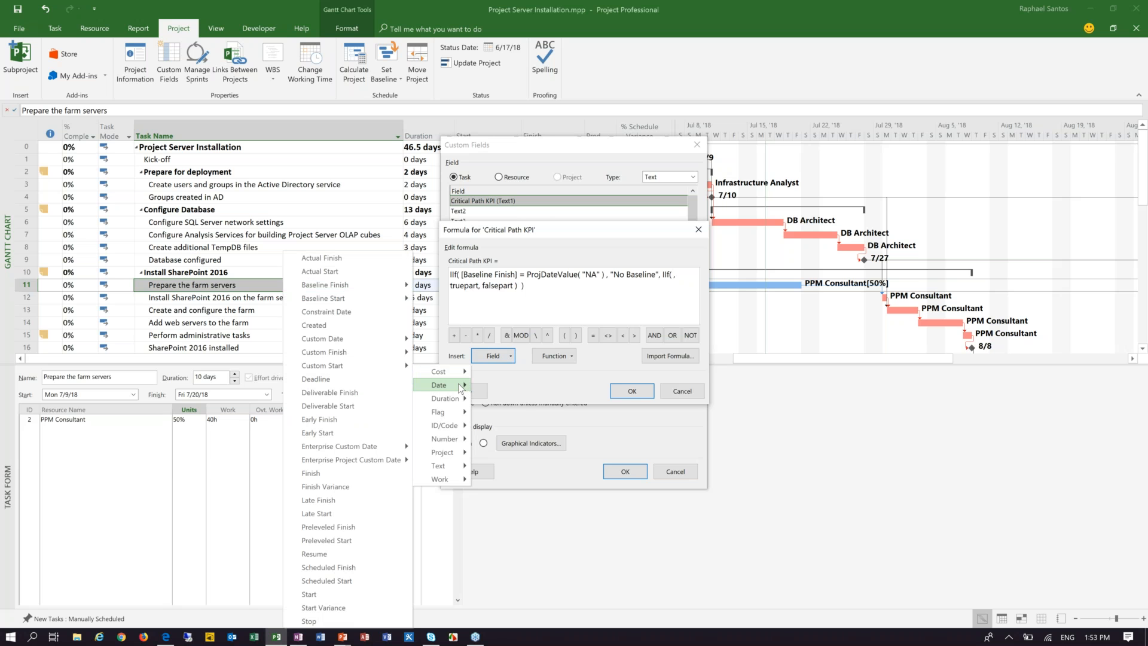
left_click(334, 487)
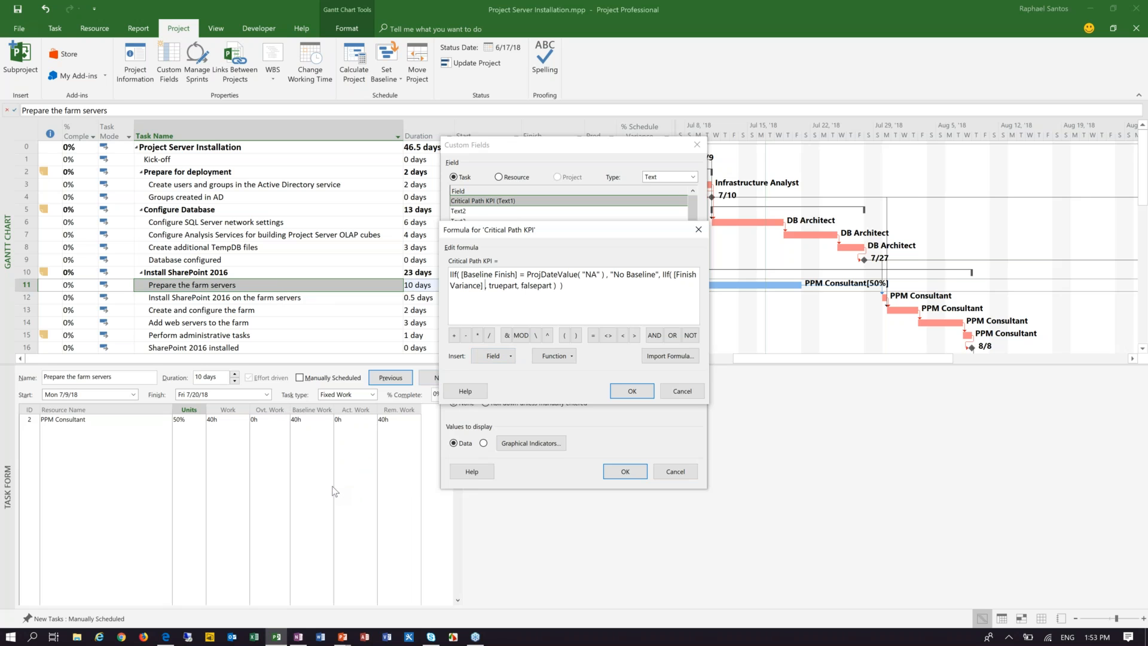
type(">0")
left_click(655, 335)
left_click(494, 357)
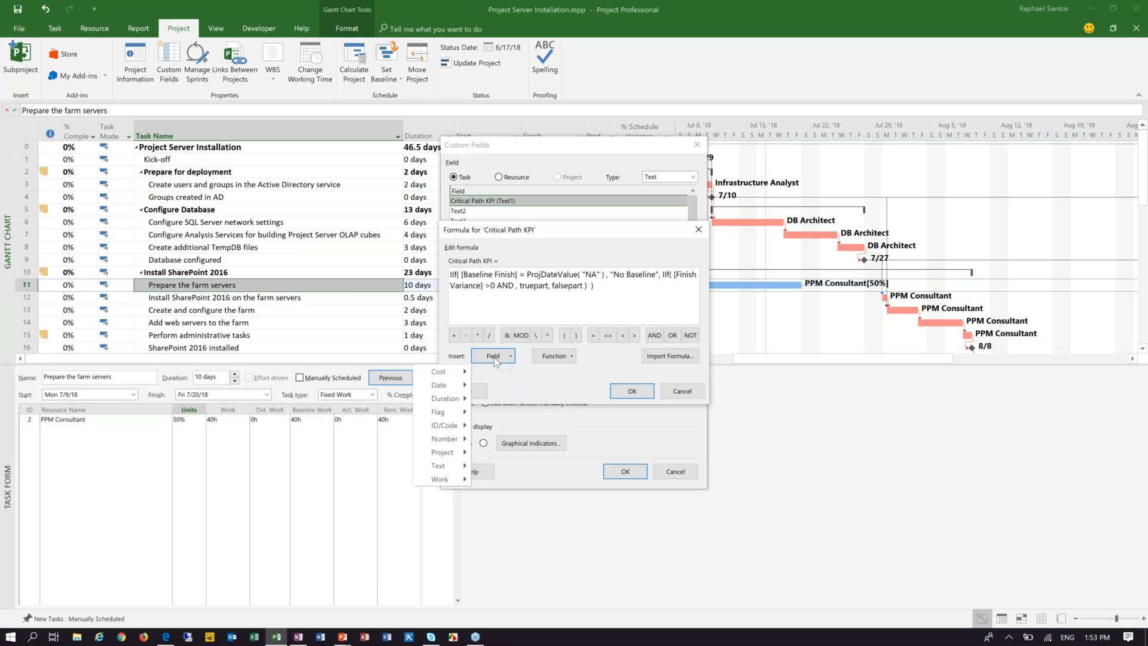
mouse_move(451, 418)
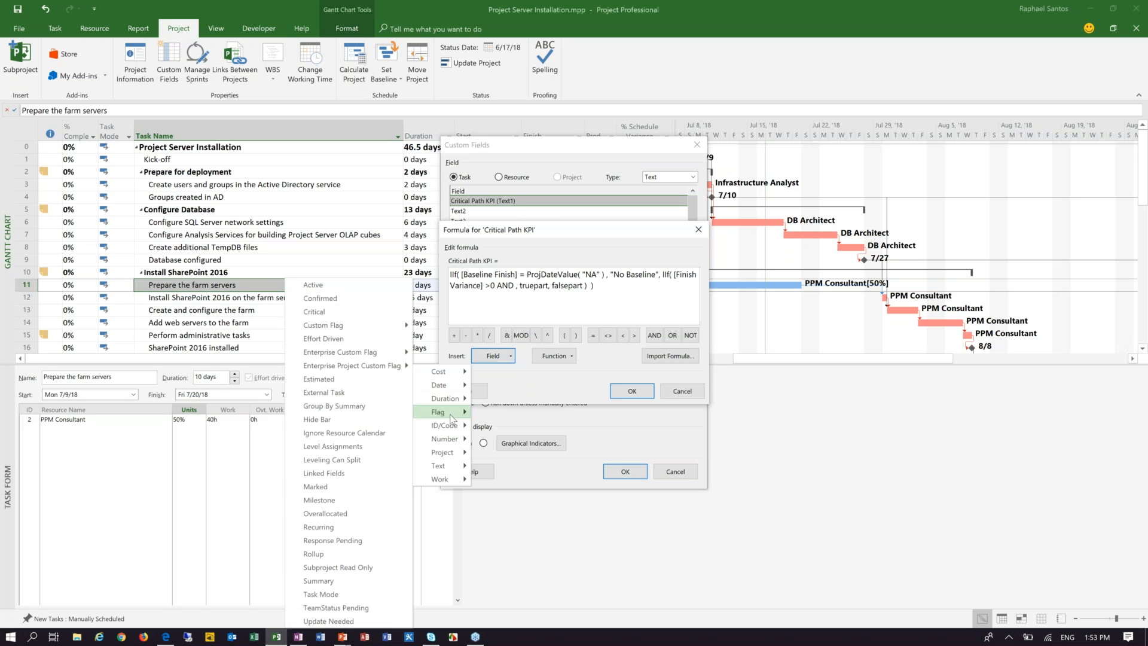
left_click(312, 314)
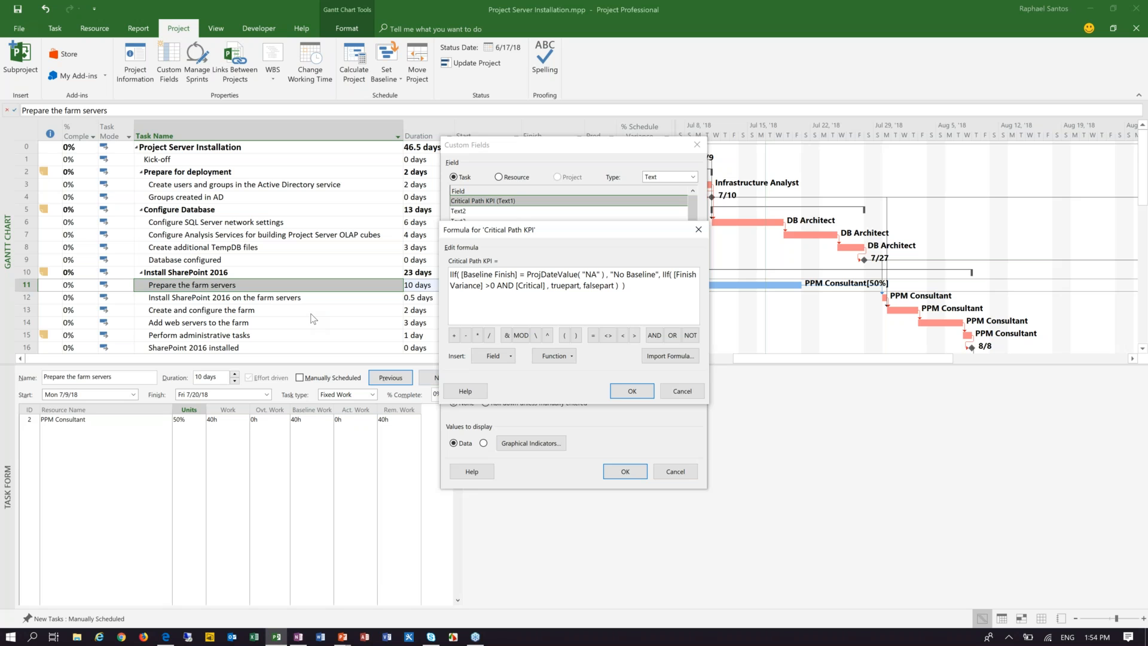
Step: Replace the nested IIf's truepart placeholder with the text "Critical Variance", including the quotation marks
left_click(550, 286)
left_click_drag(551, 285, 579, 286)
type("\"Critical Variance\"")
Step: Replace the falsepart placeholder after "Critical Variance" with a third IIf function
left_click_drag(618, 286, 649, 286)
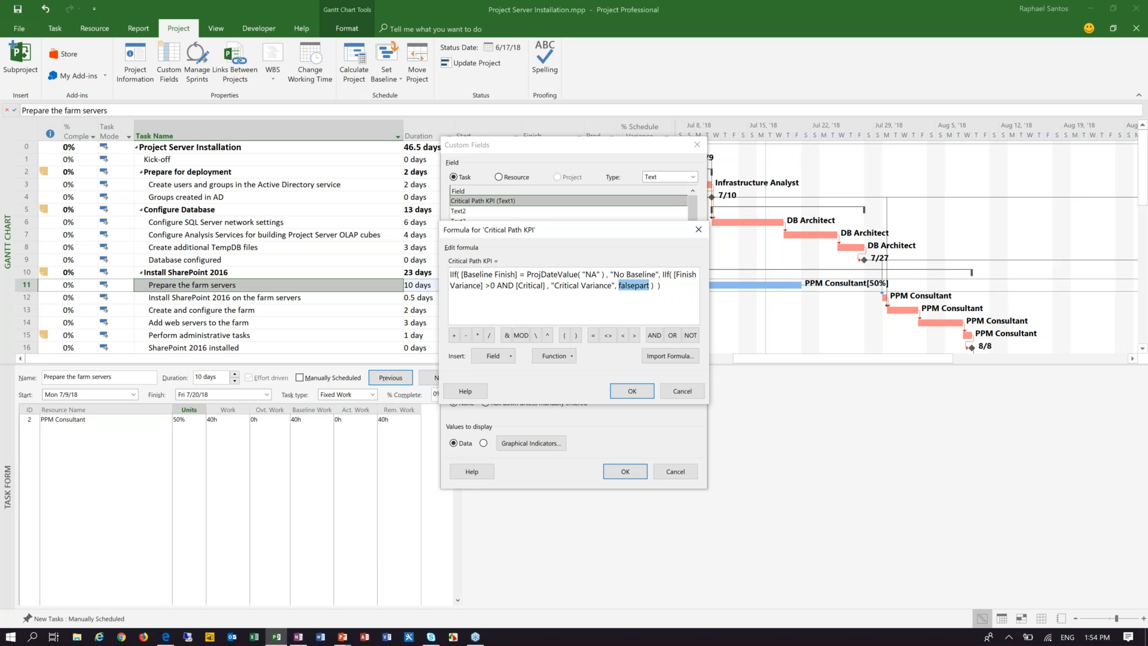
left_click(545, 358)
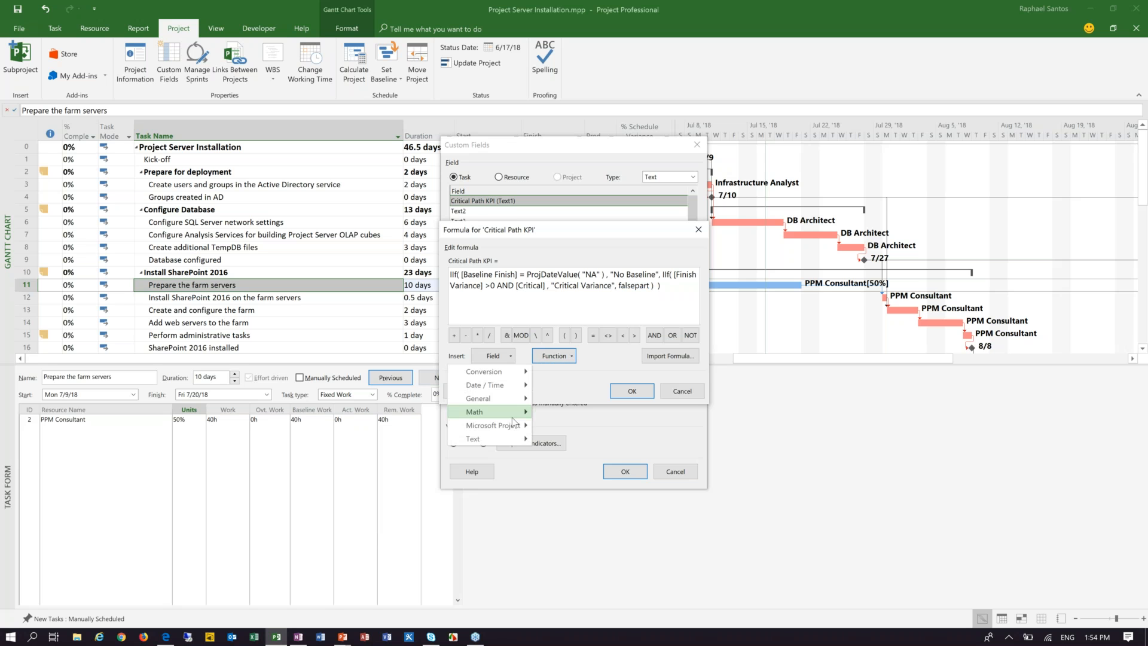
mouse_move(511, 430)
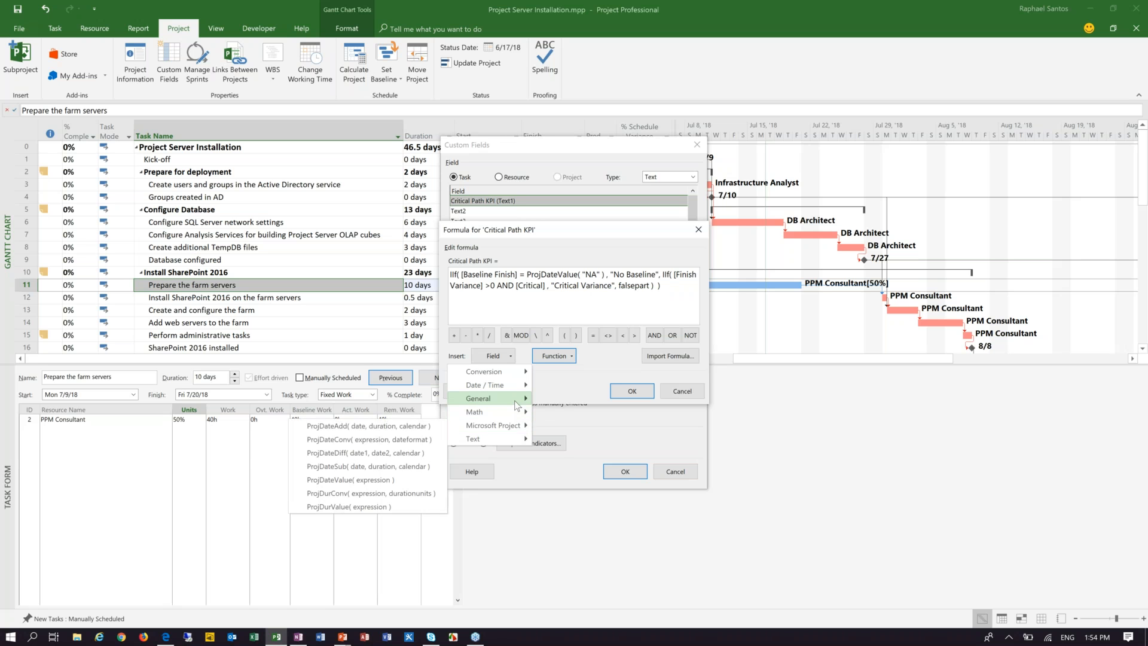
mouse_move(481, 399)
left_click(361, 412)
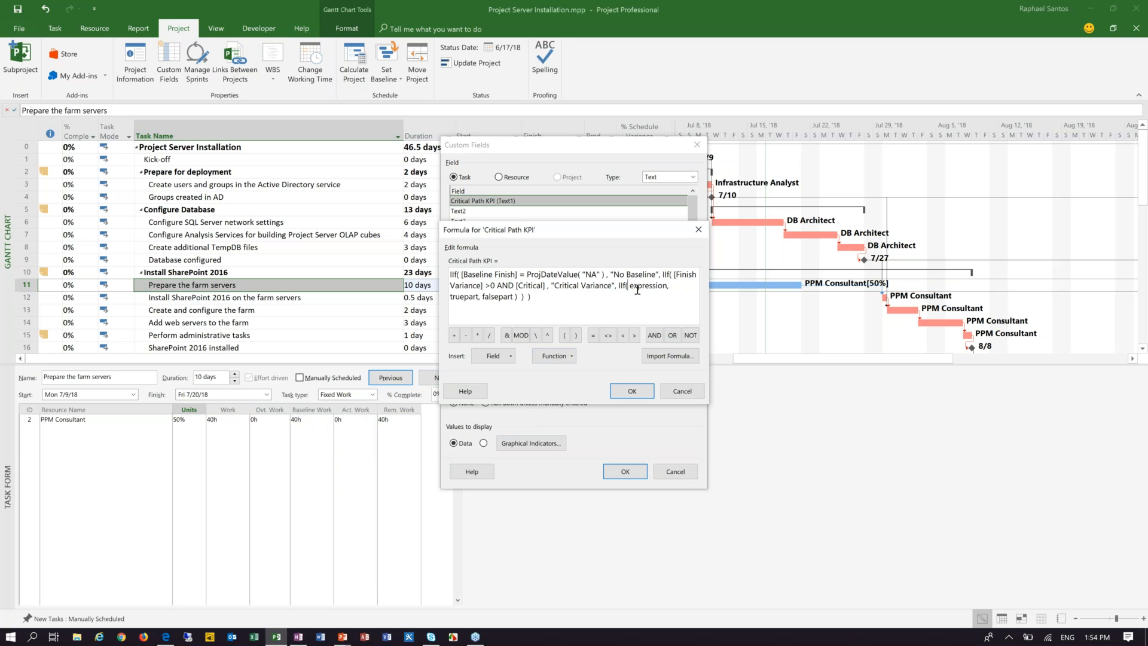
Step: Set the third IIf's expression to [Finish Variance] >0
left_click_drag(630, 286, 667, 285)
key("Delete")
left_click(483, 356)
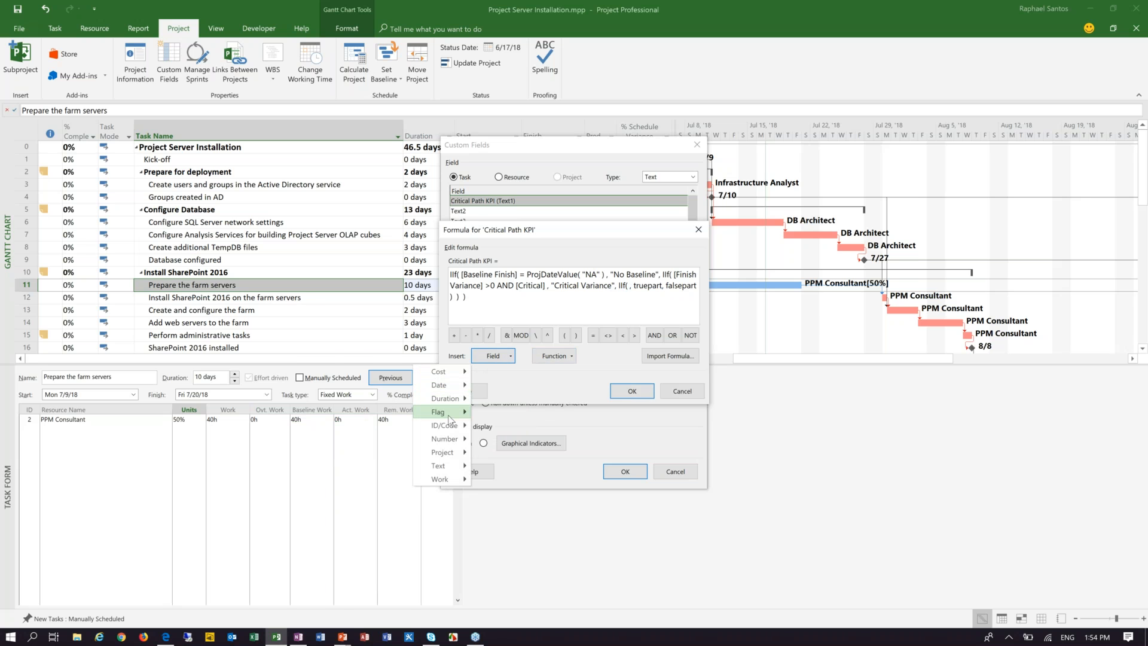
mouse_move(466, 387)
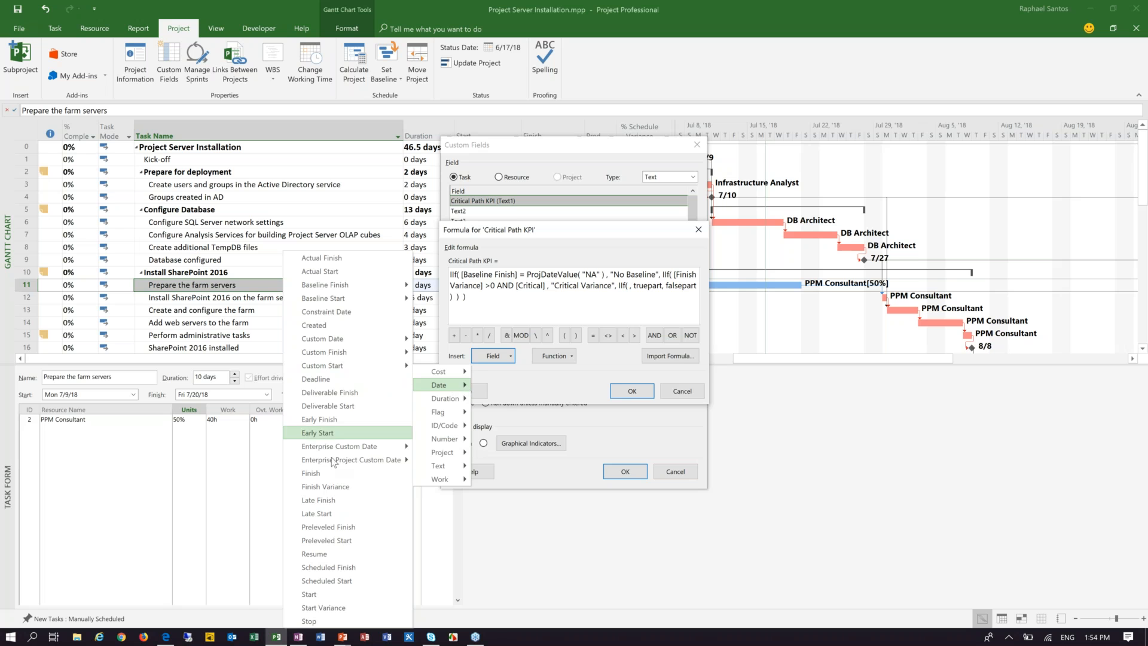
left_click(333, 487)
type(">")
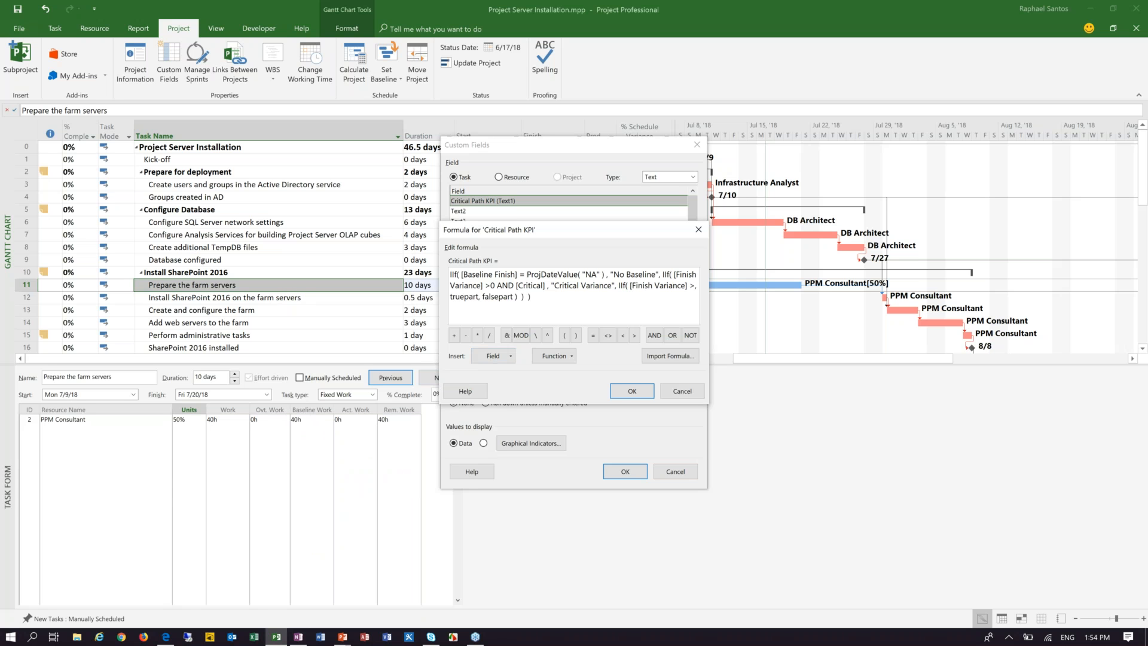
type("0, truepart, falsepart ) ) )")
Step: Replace the third IIf's truepart placeholder with the text "Non-critical Variance", including the quotation marks
left_click(465, 298)
left_click_drag(464, 298, 492, 297)
type("\"Non-critical Variance\"")
Step: Replace the last falsepart placeholder in the formula with the text "No Variance", including the quotation marks
left_click_drag(548, 296, 580, 296)
key("BackSpace")
type("\"Non-critical Variance\", ")
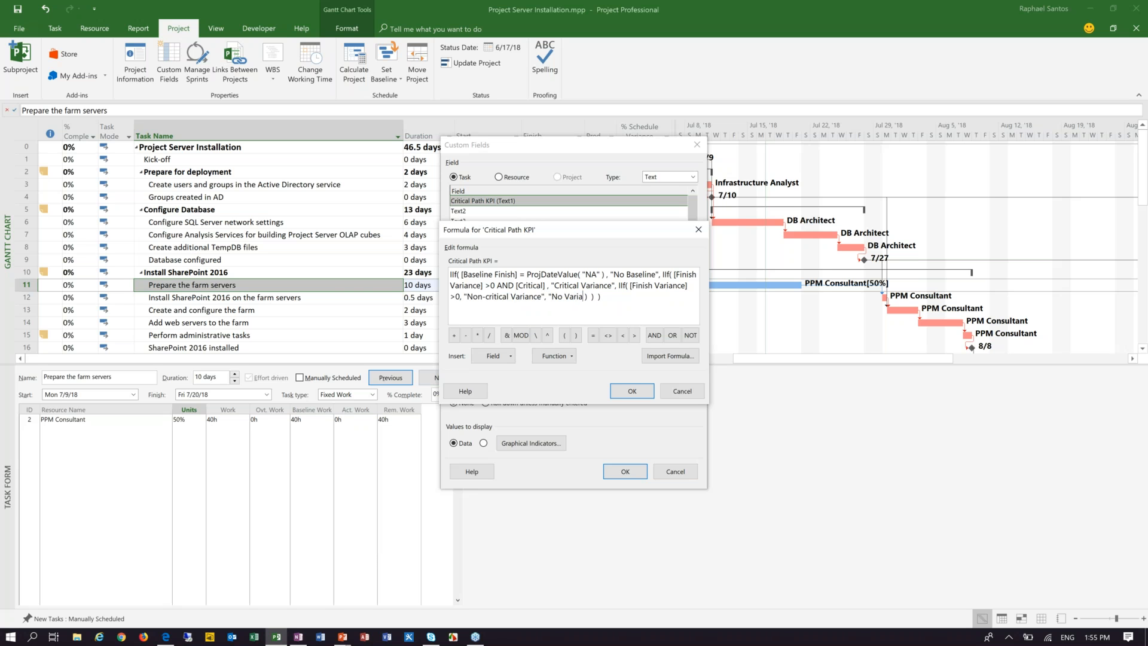
type("\"")
Step: Accept the formula, agree to replace the field's existing data, and use the formula for task and group summary rows
left_click(636, 393)
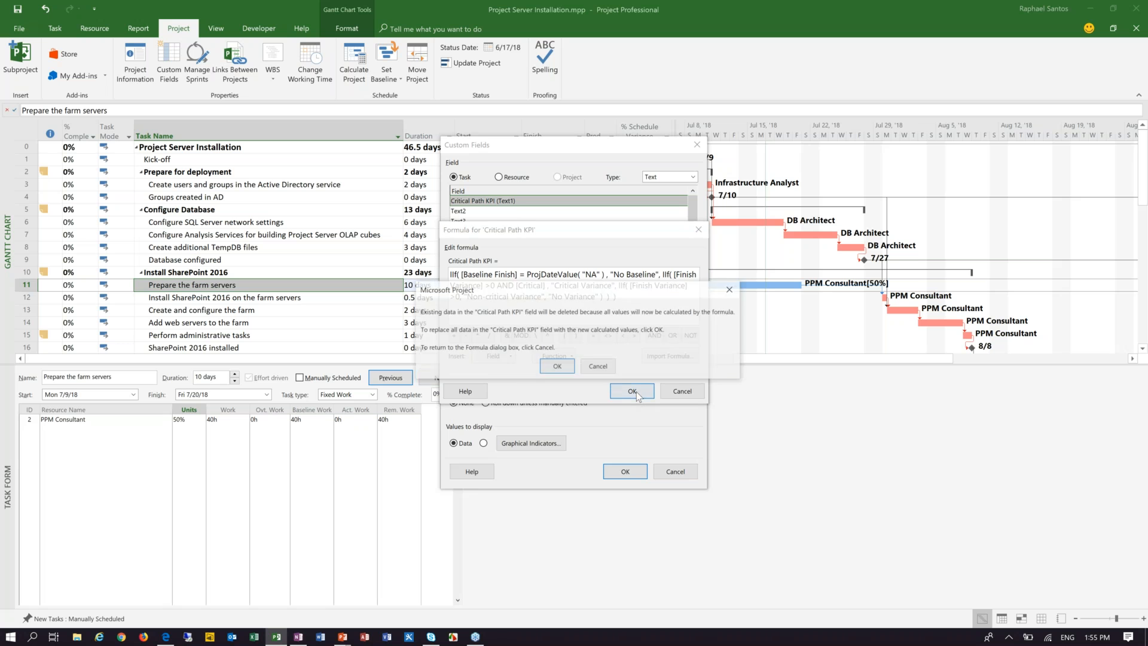
left_click(558, 368)
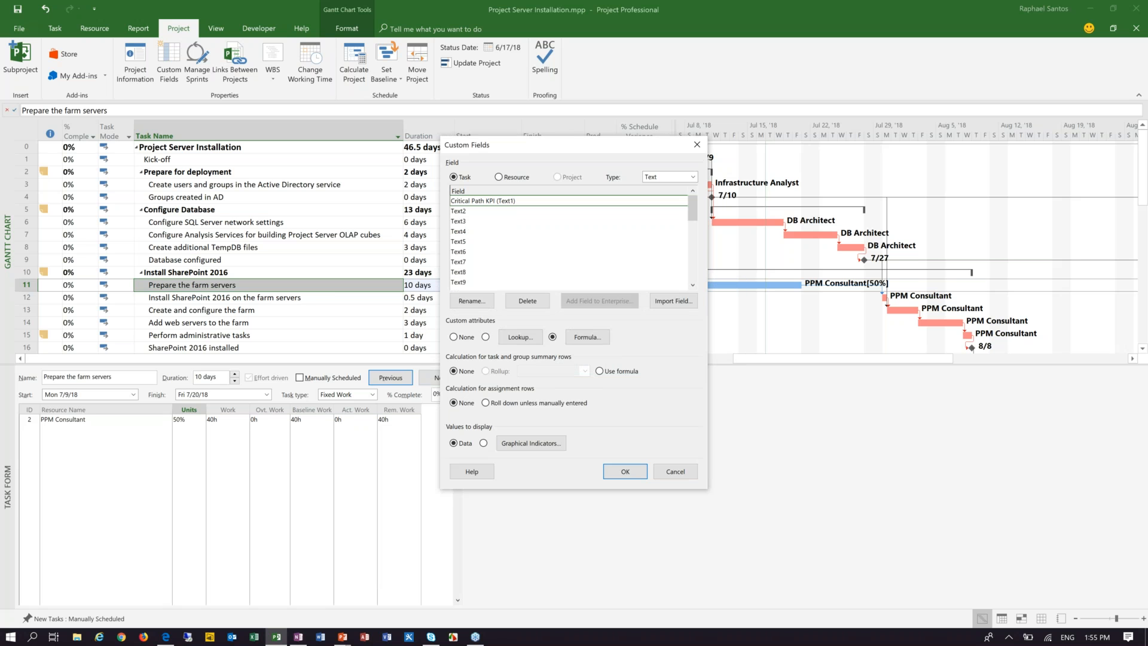
left_click(599, 371)
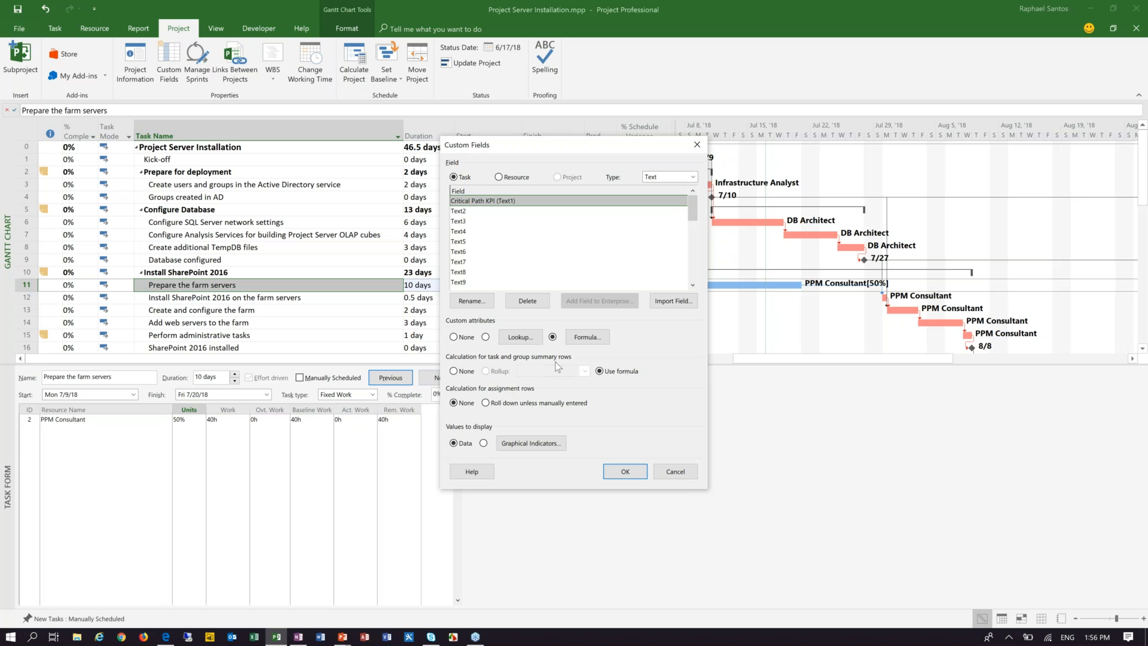
Step: Add a graphical indicator test for nonsummary rows that shows a white circle when Critical Path KPI equals No Baseline
left_click(528, 447)
left_click(544, 322)
left_click(508, 332)
left_click(592, 323)
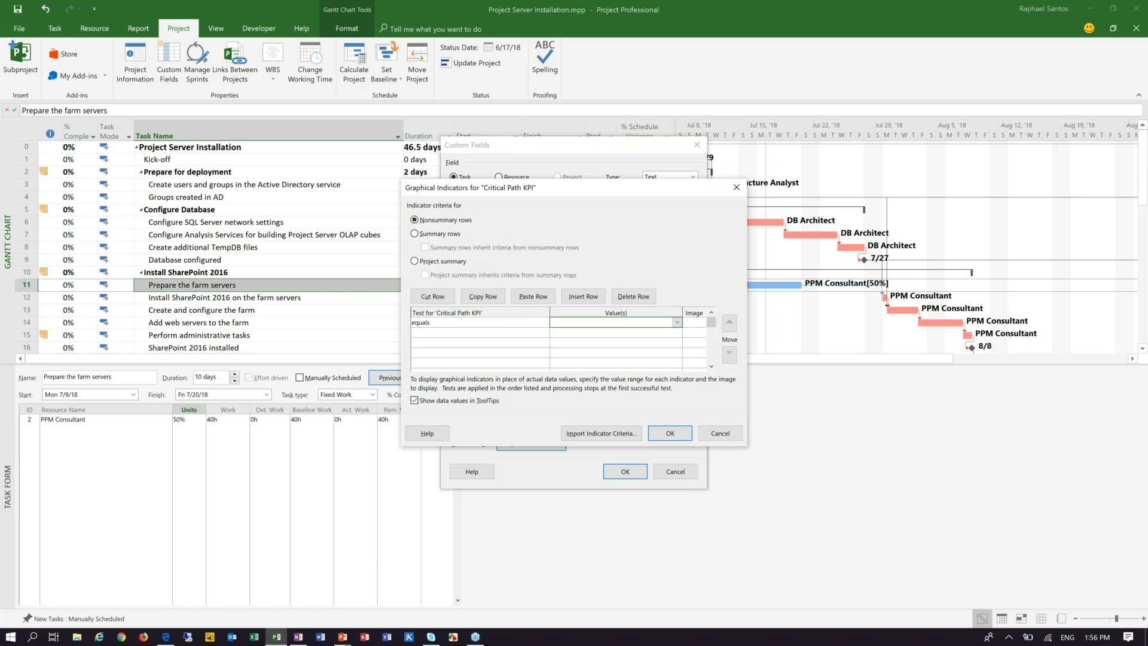
type("No Baseline")
left_click(697, 323)
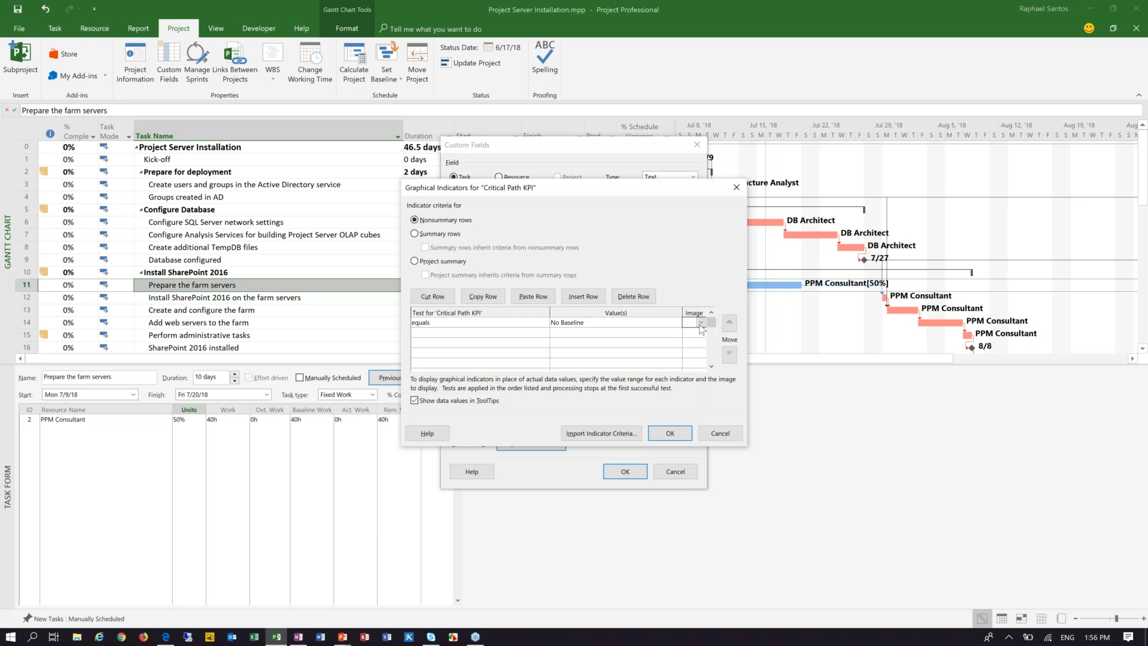
left_click(701, 322)
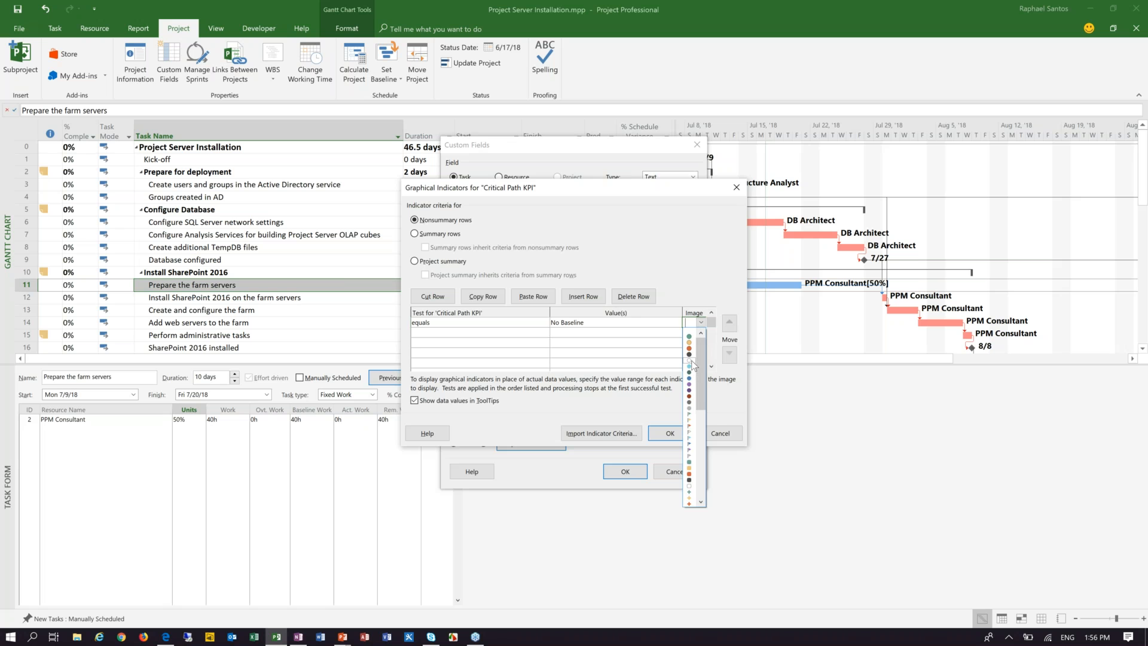
left_click(691, 361)
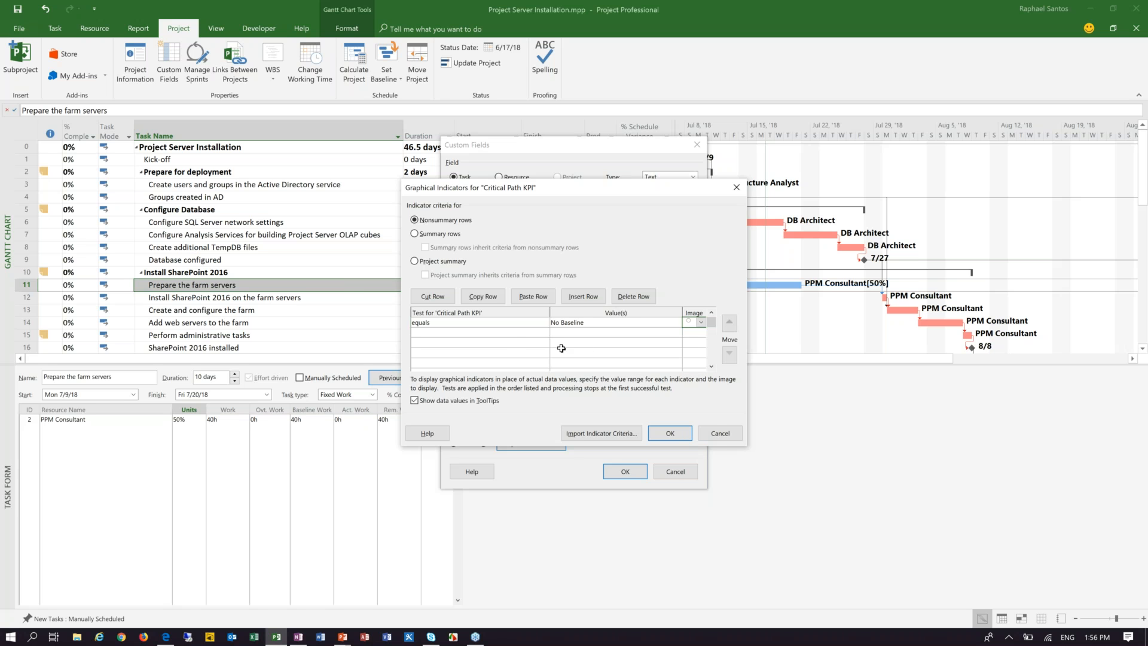
Step: Add a second nonsummary-row indicator test that shows a red circle when Critical Path KPI equals Critical Variance
left_click(515, 333)
left_click(544, 332)
left_click(508, 343)
left_click(586, 333)
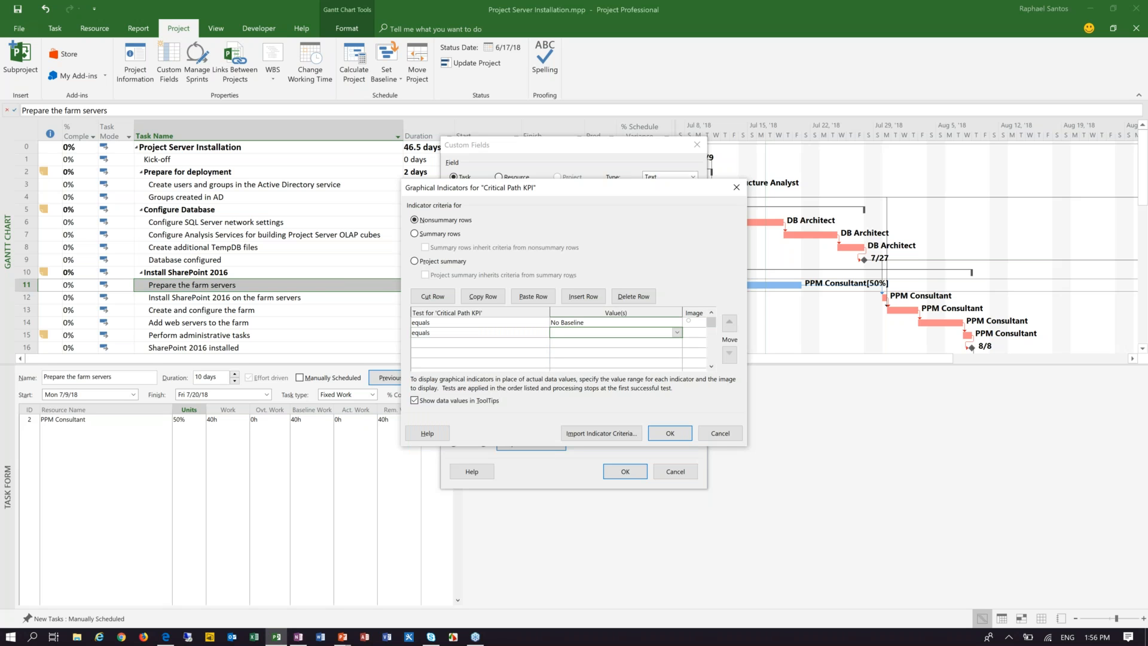
type("Critical Variance")
left_click(694, 332)
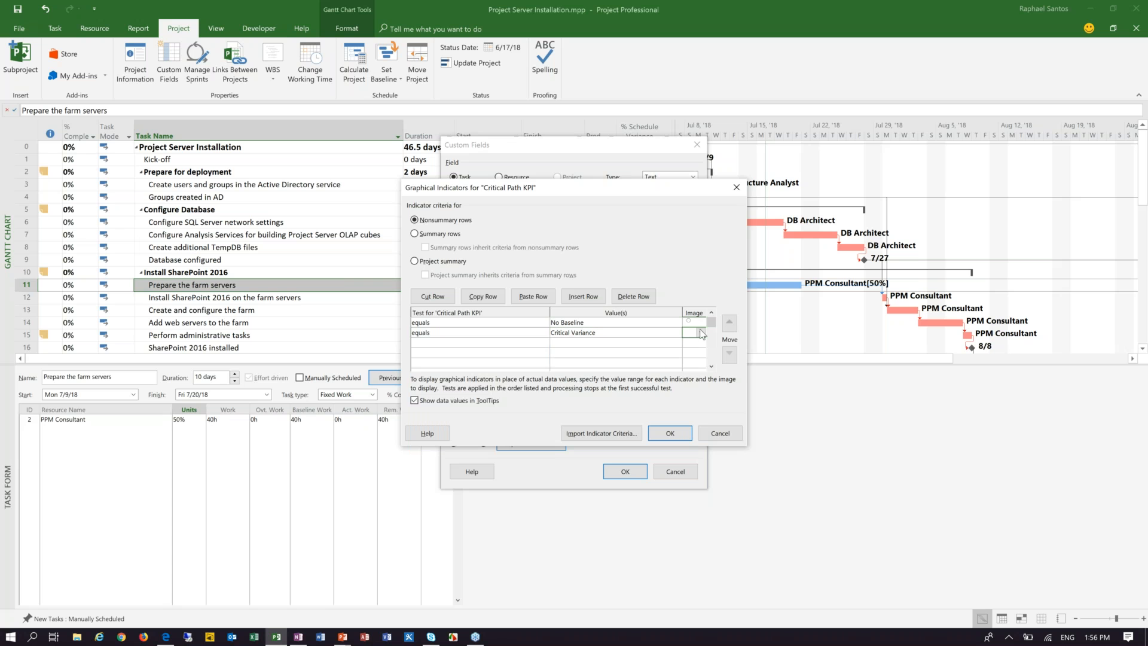
left_click(701, 332)
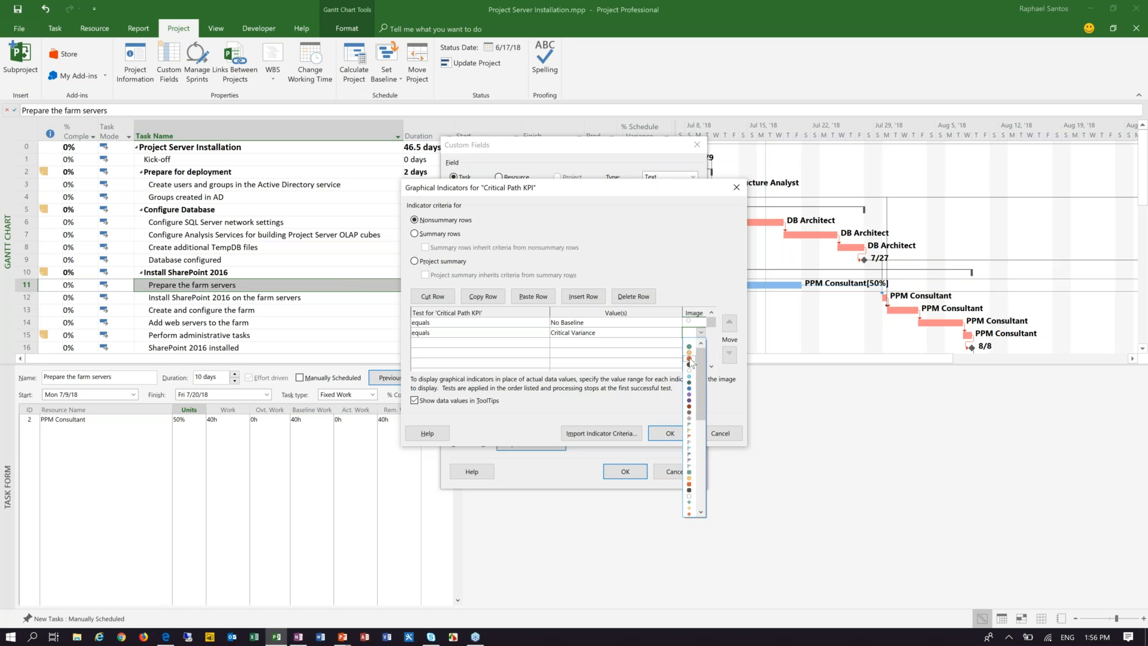
left_click(689, 358)
Step: Add a third nonsummary-row test that shows a yellow circle when Critical Path KPI equals Non-critical Variance
left_click(515, 343)
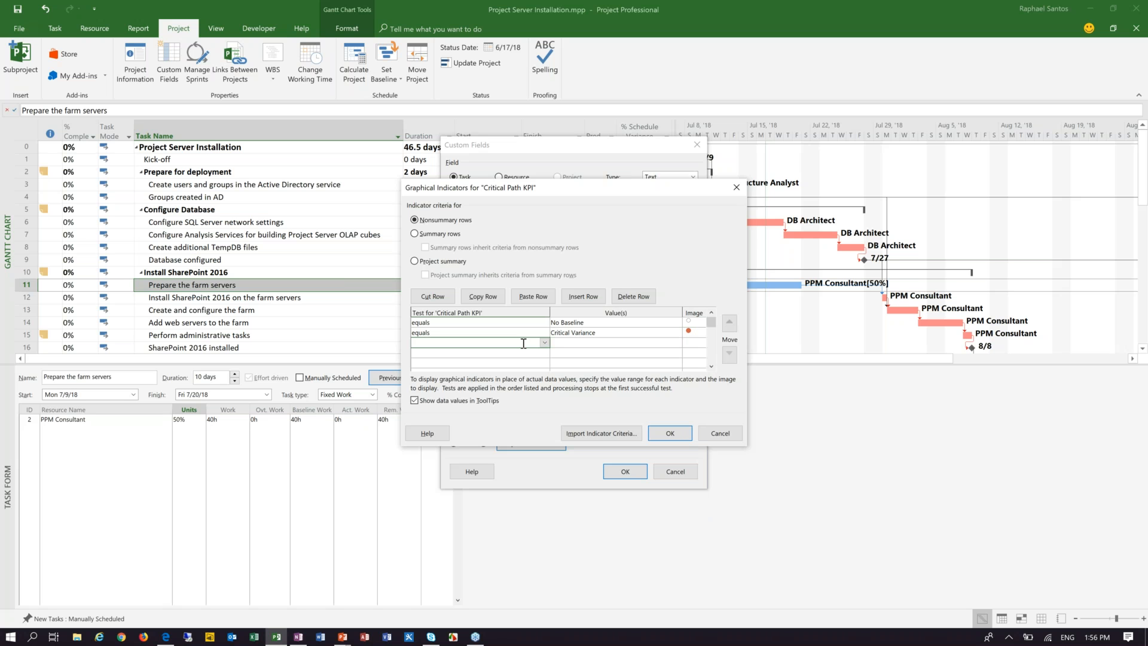
left_click(543, 342)
left_click(494, 353)
left_click(610, 342)
type("Non-critical Variance")
left_click(702, 345)
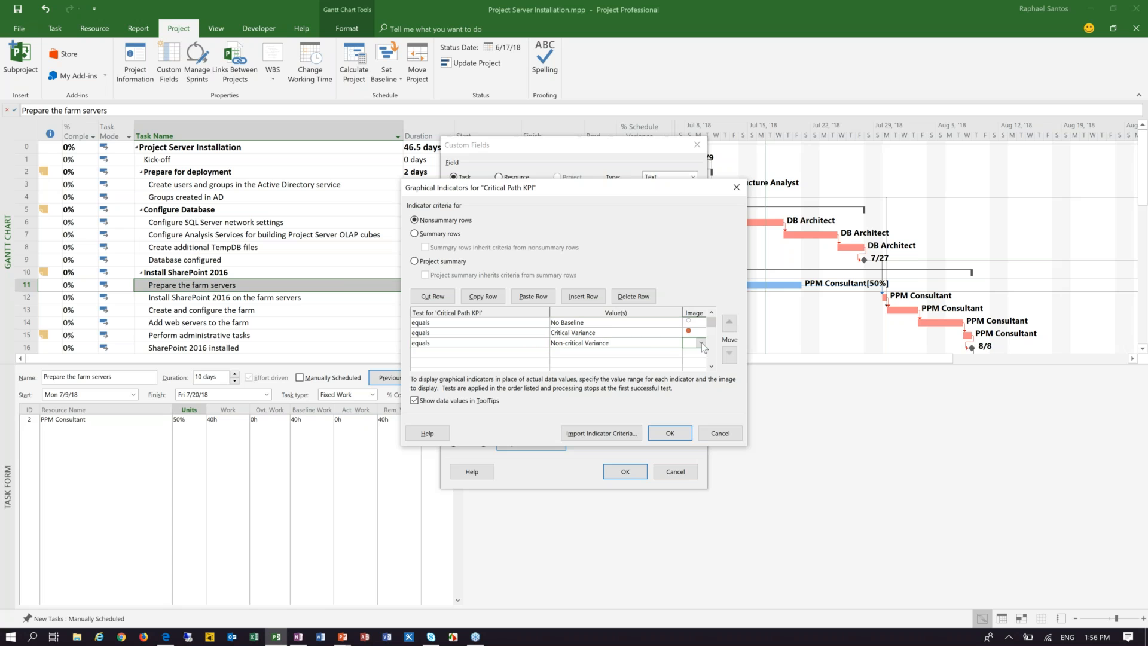
left_click(702, 345)
left_click(691, 370)
Step: Add a fourth nonsummary-row test that shows a green circle when Critical Path KPI equals No Variance
left_click(540, 353)
left_click(545, 353)
left_click(565, 353)
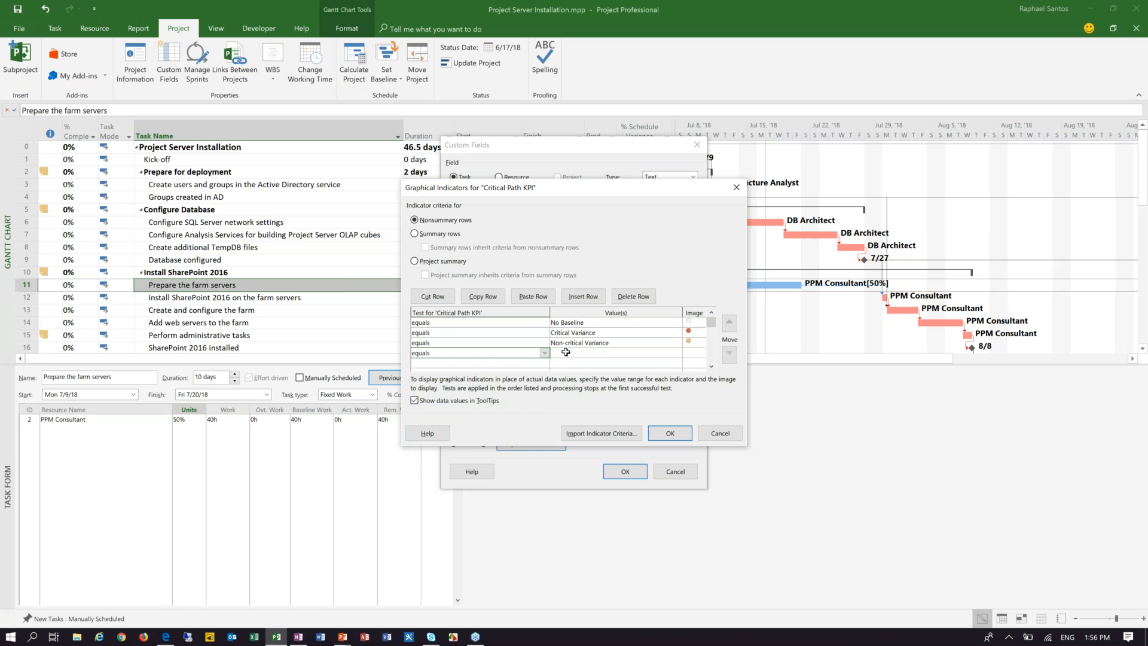
type("No")
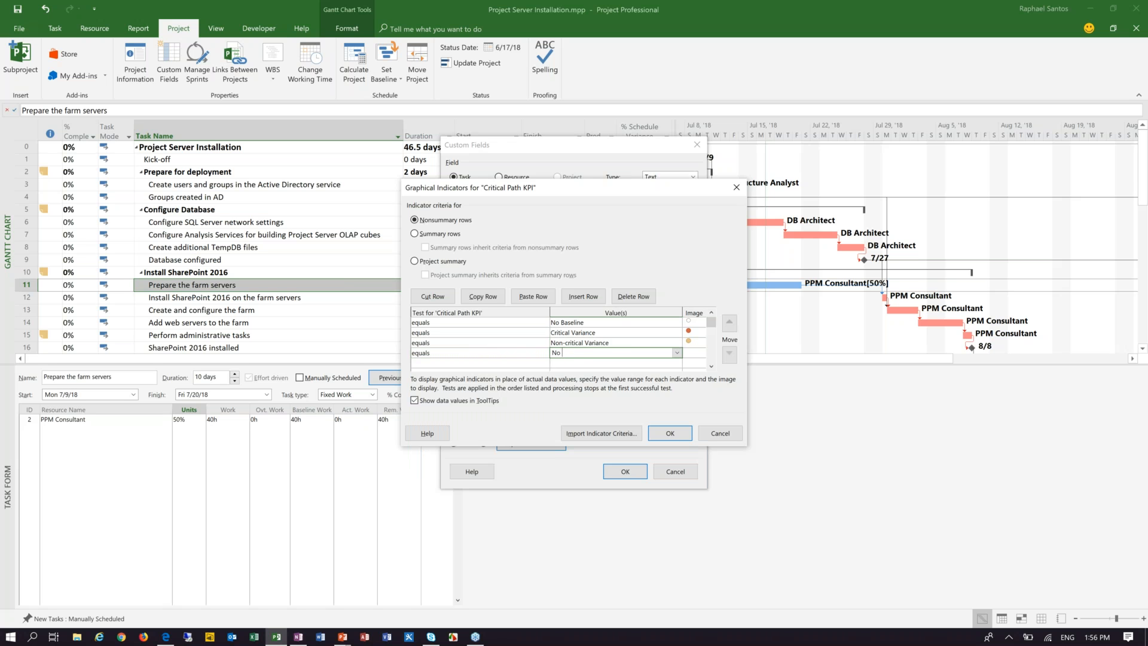
type(" Variance")
left_click(700, 353)
left_click(701, 353)
left_click(689, 367)
left_click(423, 332)
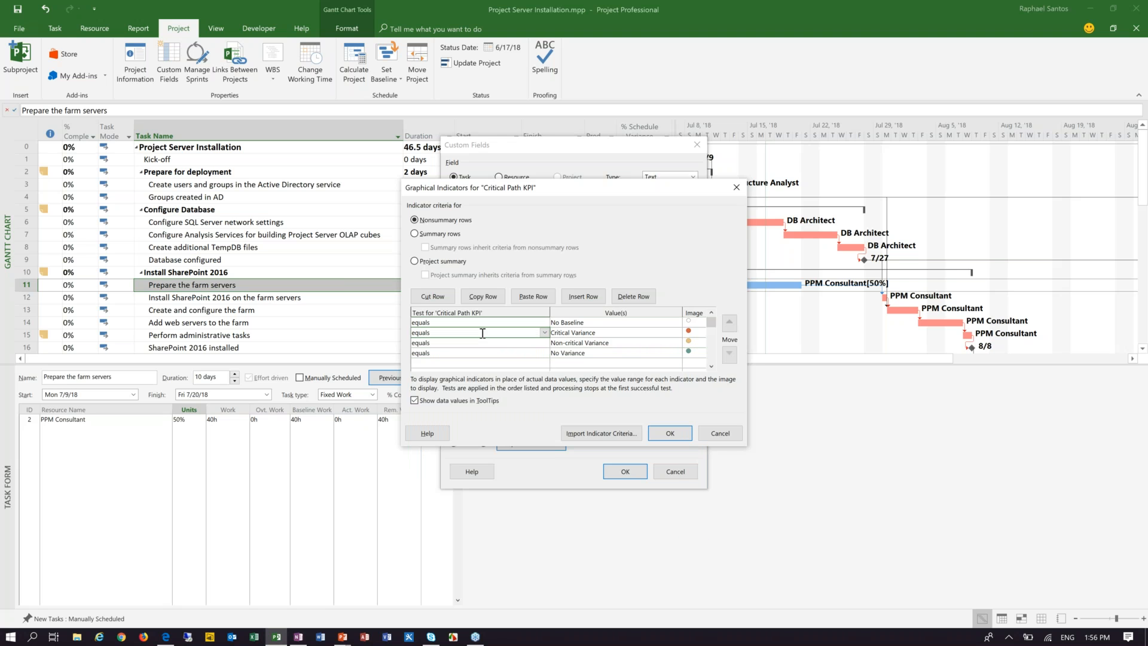
Step: Make summary rows inherit the nonsummary criteria and the project summary inherit the summary criteria, and accept the graphical indicators
left_click(439, 234)
left_click(440, 249)
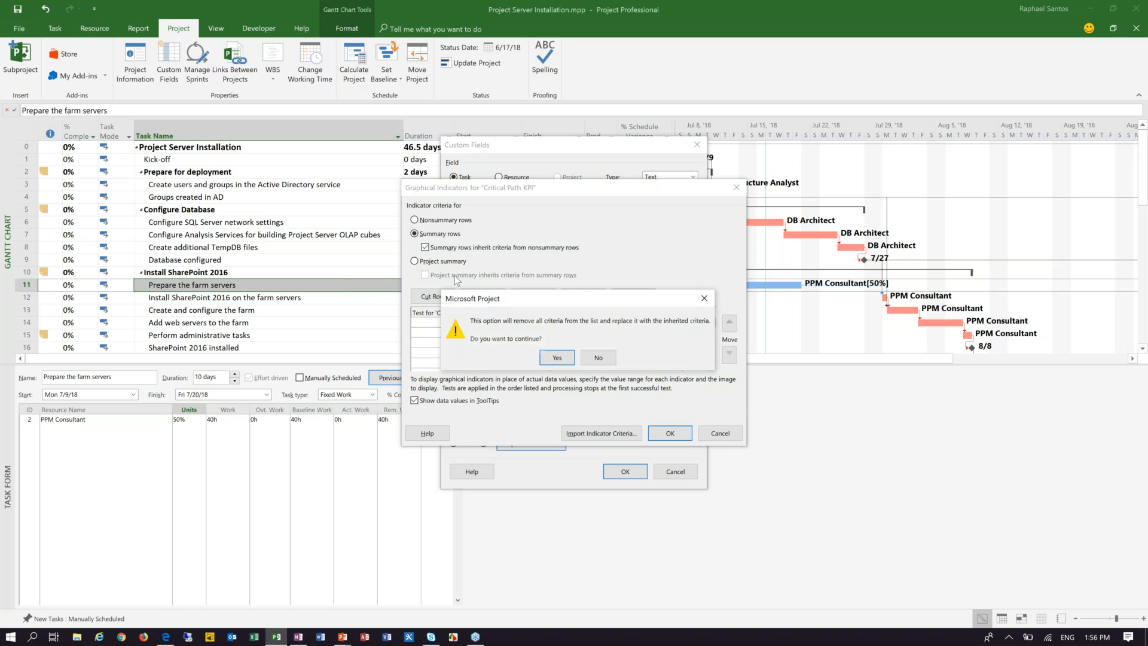
left_click(443, 262)
left_click(452, 275)
left_click(554, 357)
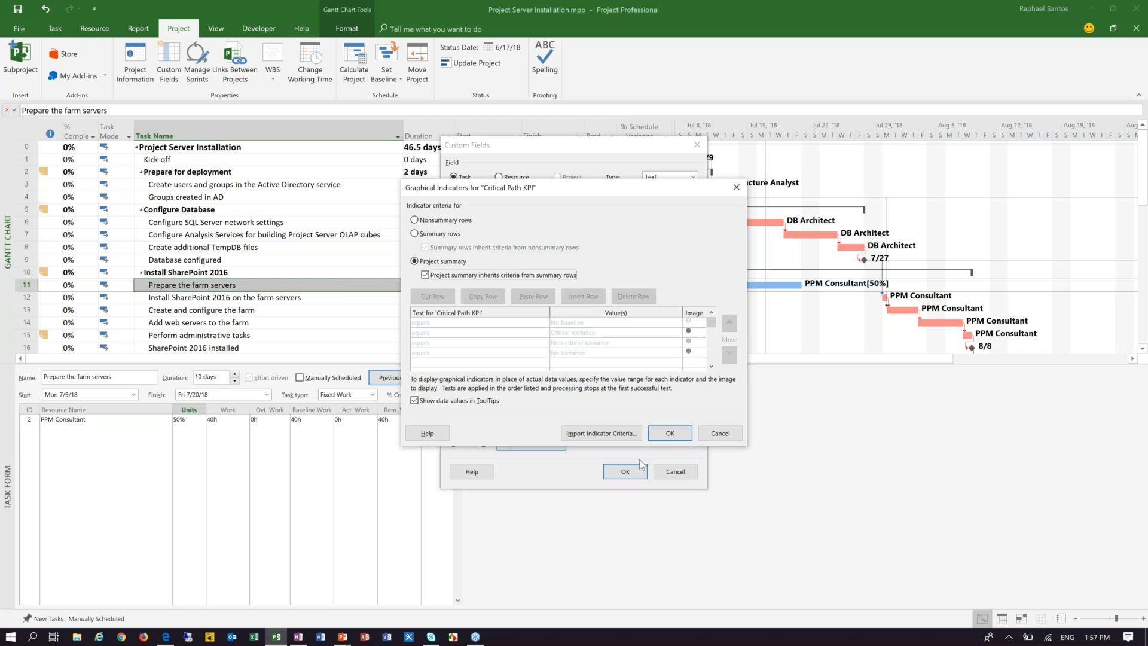
left_click(671, 435)
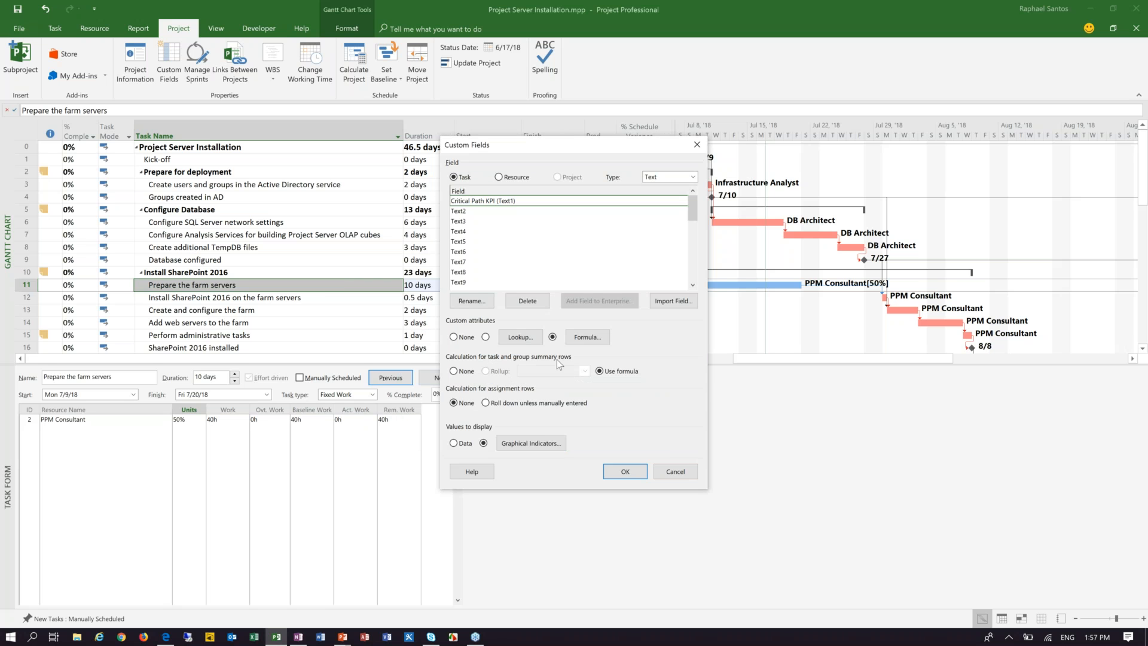
Step: Review the complete nested IIf formula of the Critical Path KPI field and close it
left_click(583, 338)
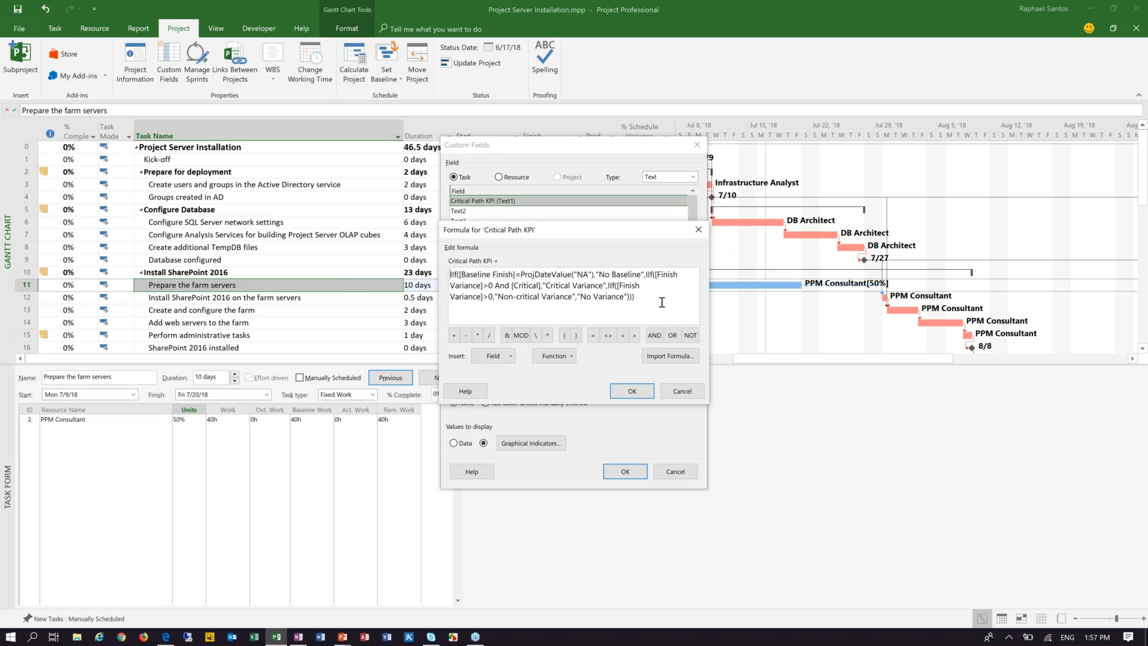
left_click_drag(662, 302, 448, 273)
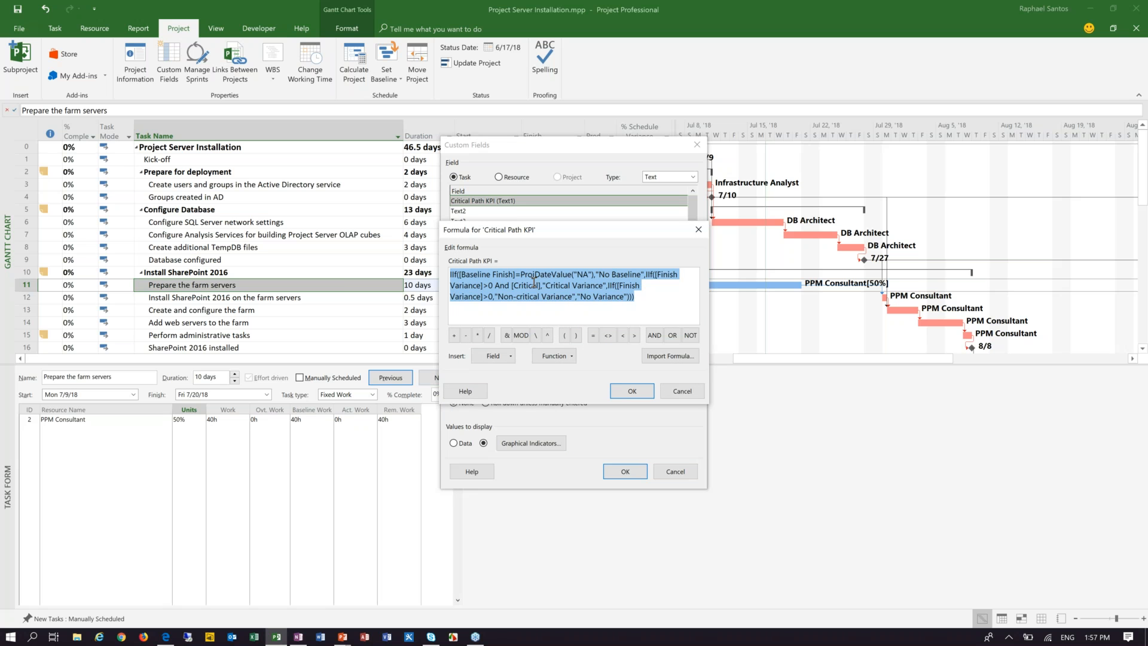
left_click(650, 300)
left_click_drag(650, 300, 448, 274)
left_click(646, 305)
left_click(637, 396)
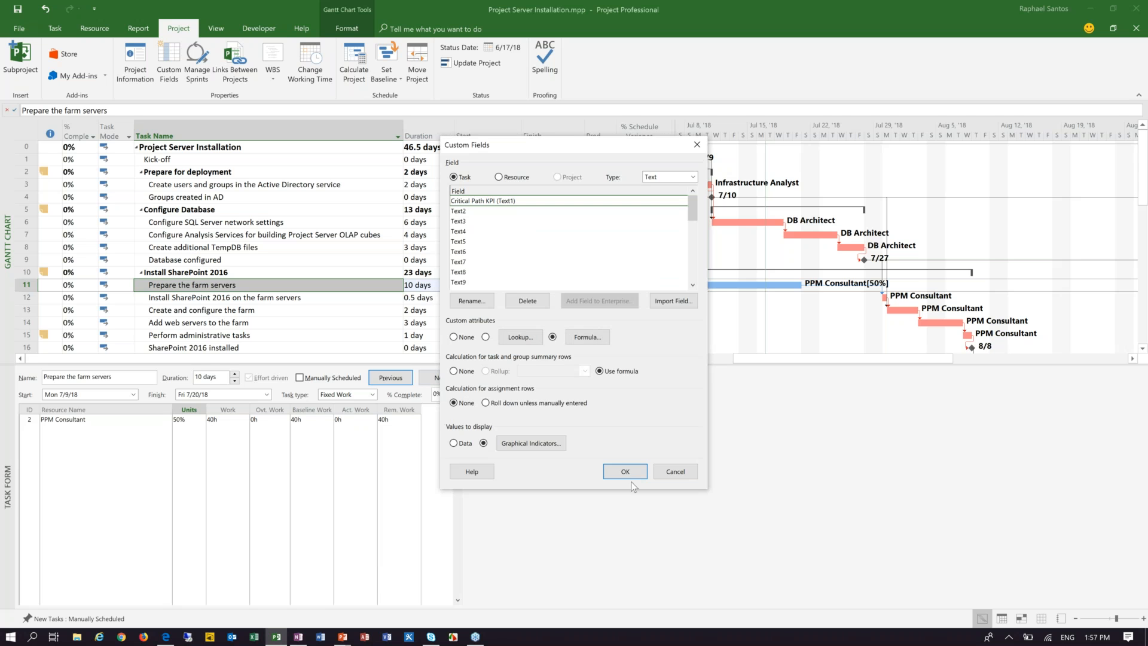
Step: Apply the custom field settings and add a Critical Path KPI column to the task table after % Schedule Variance
left_click(625, 471)
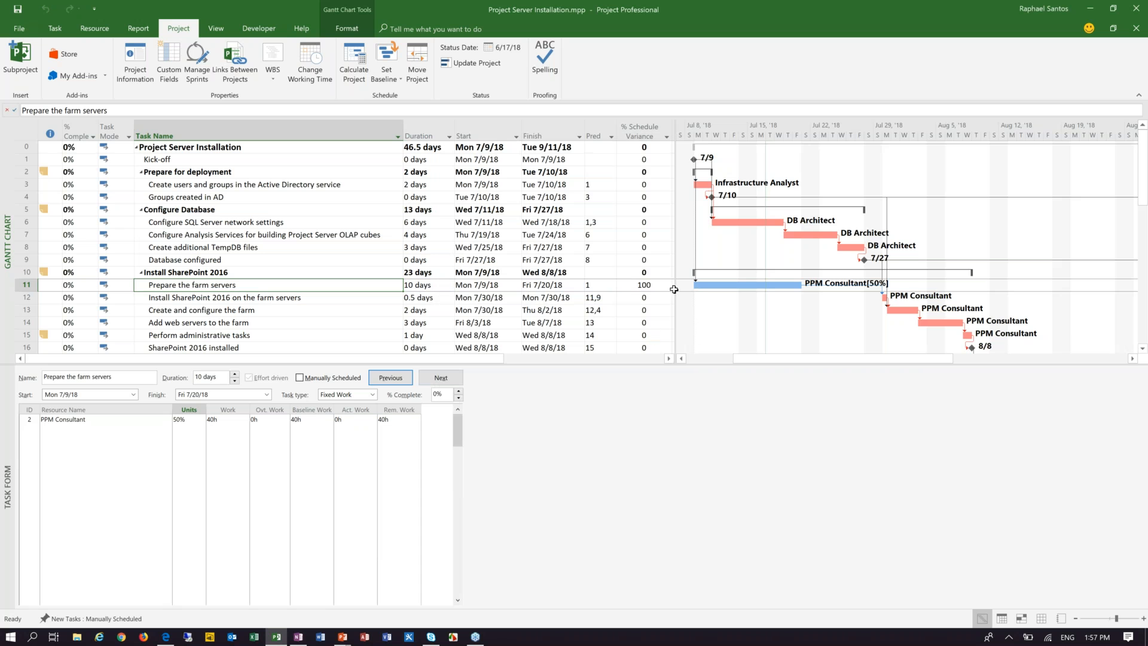
left_click_drag(674, 290, 748, 289)
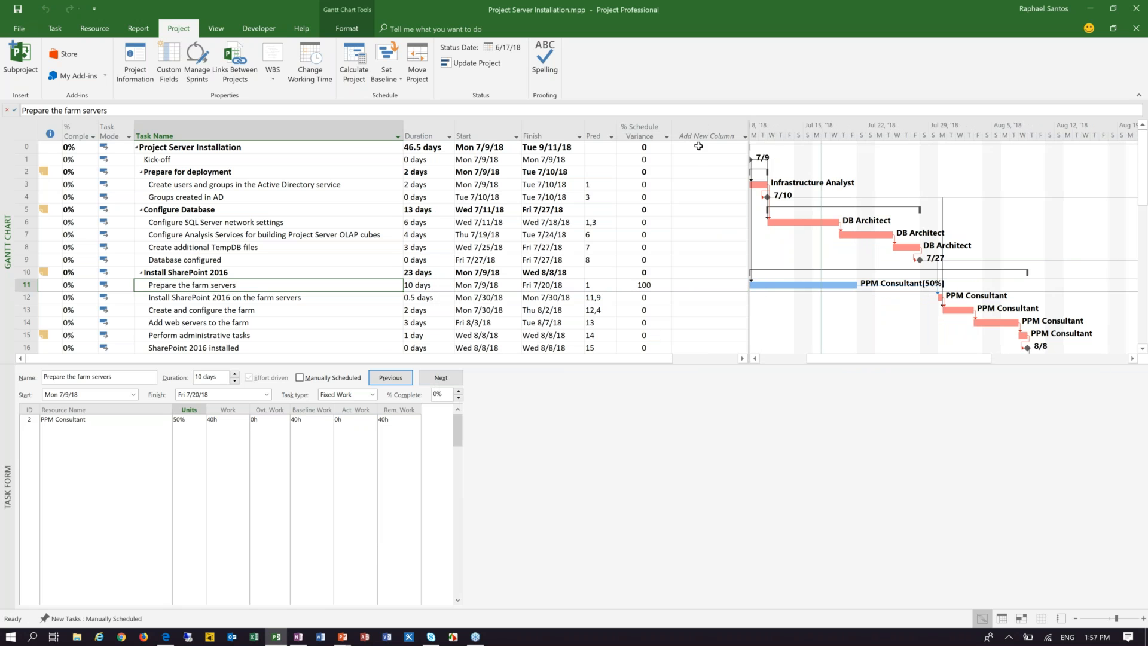
left_click(702, 136)
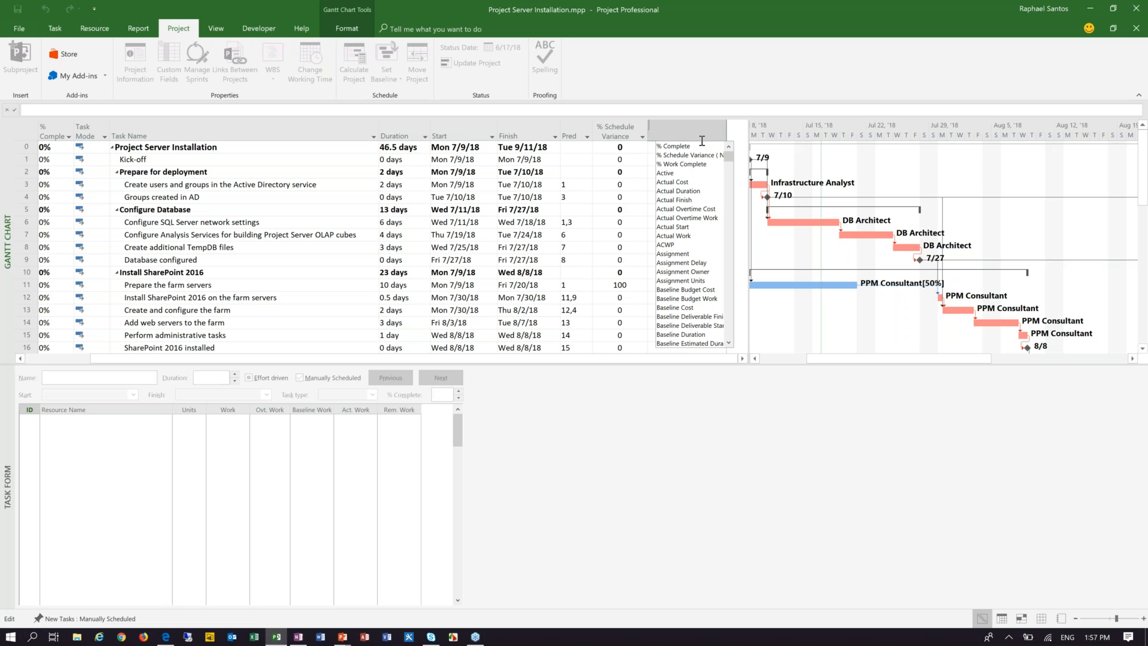
type("critical")
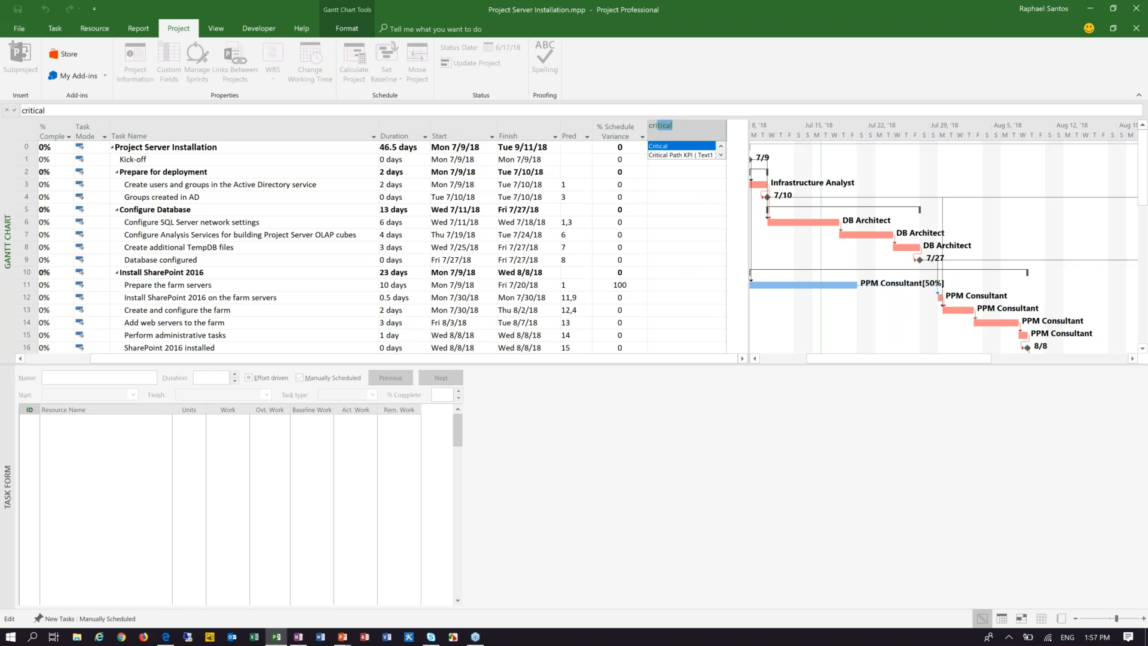
key("Down")
key("Return")
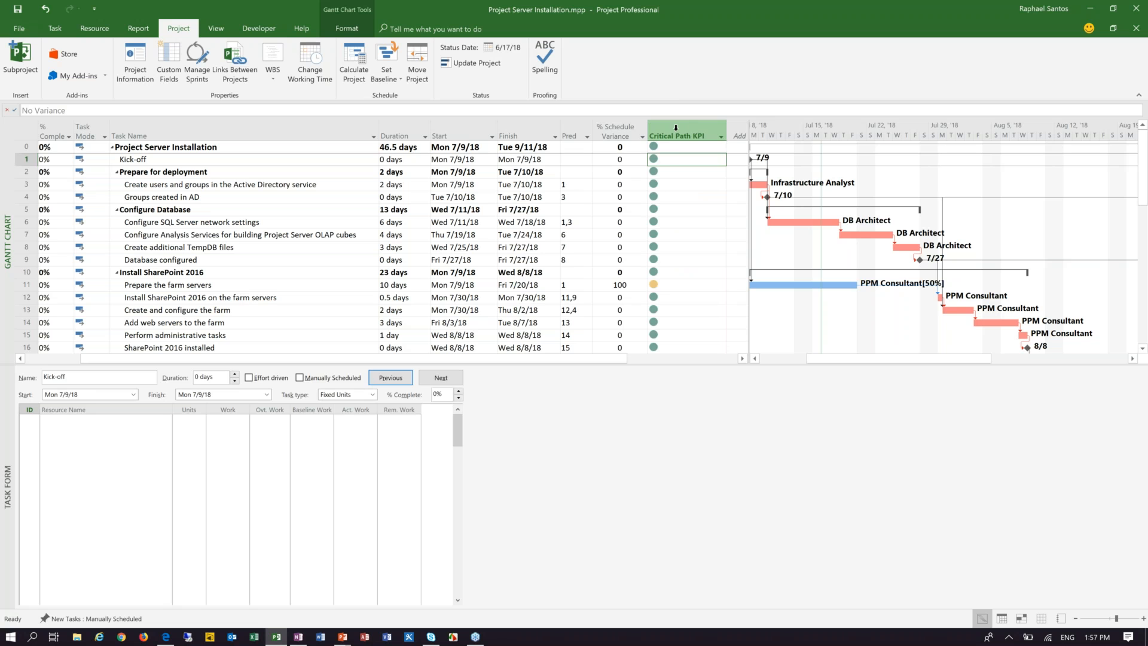
Step: Center the title and data of the Critical Path KPI column in its field settings
left_click(676, 128)
right_click(676, 129)
left_click(697, 272)
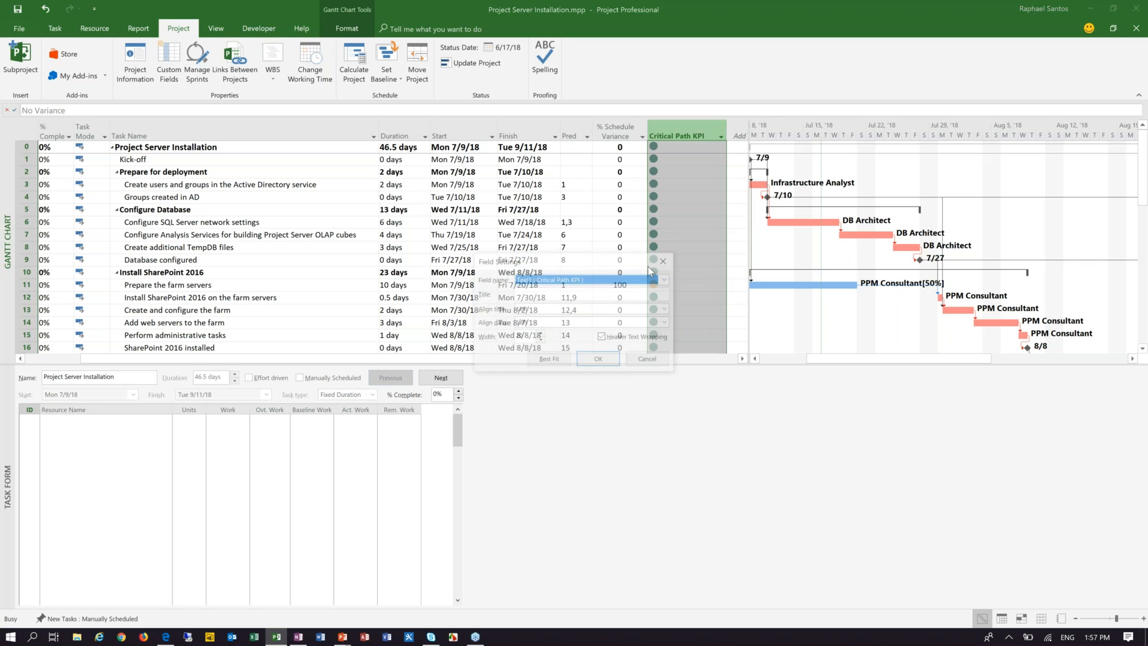
left_click(559, 308)
left_click(556, 327)
left_click(592, 322)
left_click(583, 341)
left_click(586, 360)
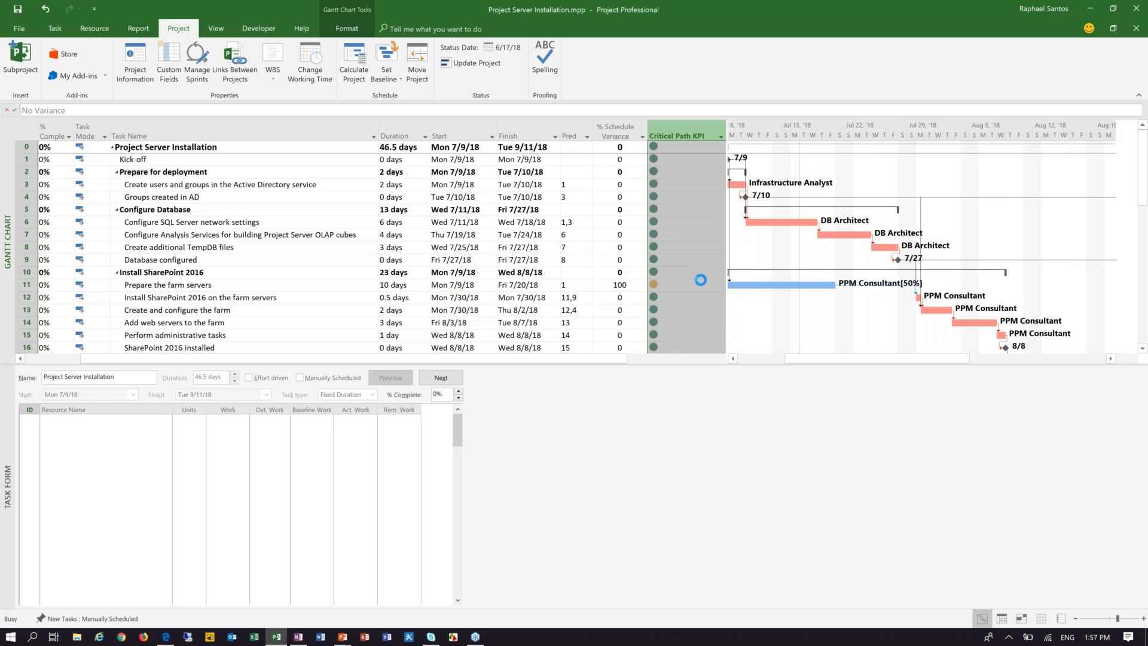
left_click(681, 286)
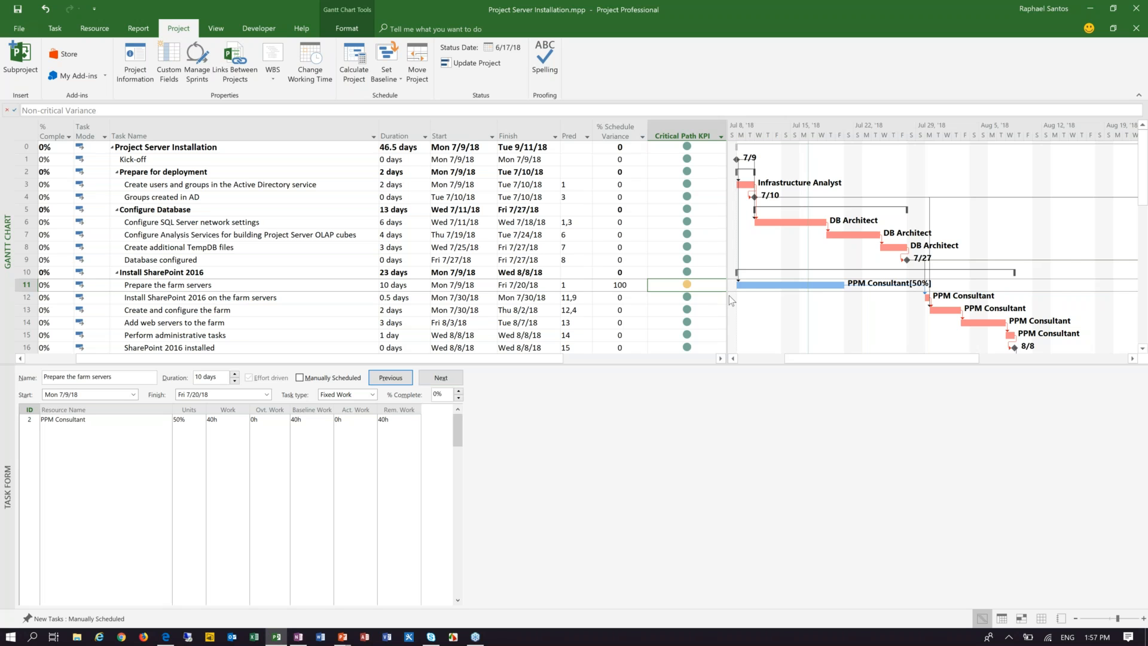
Step: Set the duration of the task Configure SQL Server network settings to 6.5 days
left_click_drag(729, 295, 758, 295)
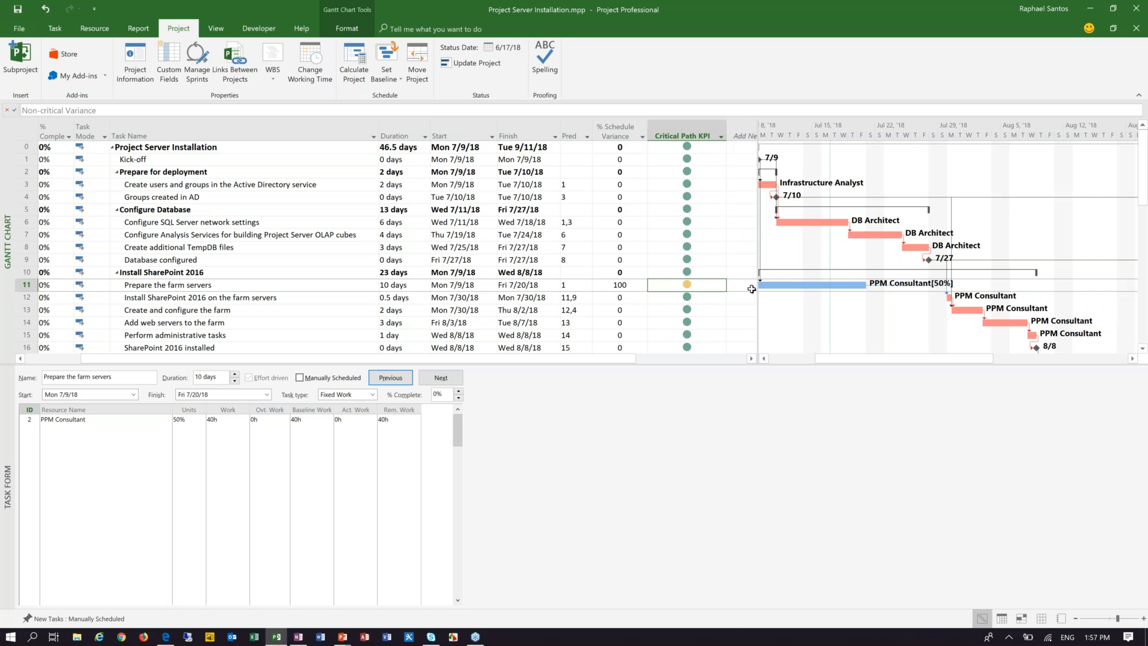
left_click_drag(977, 361, 967, 361)
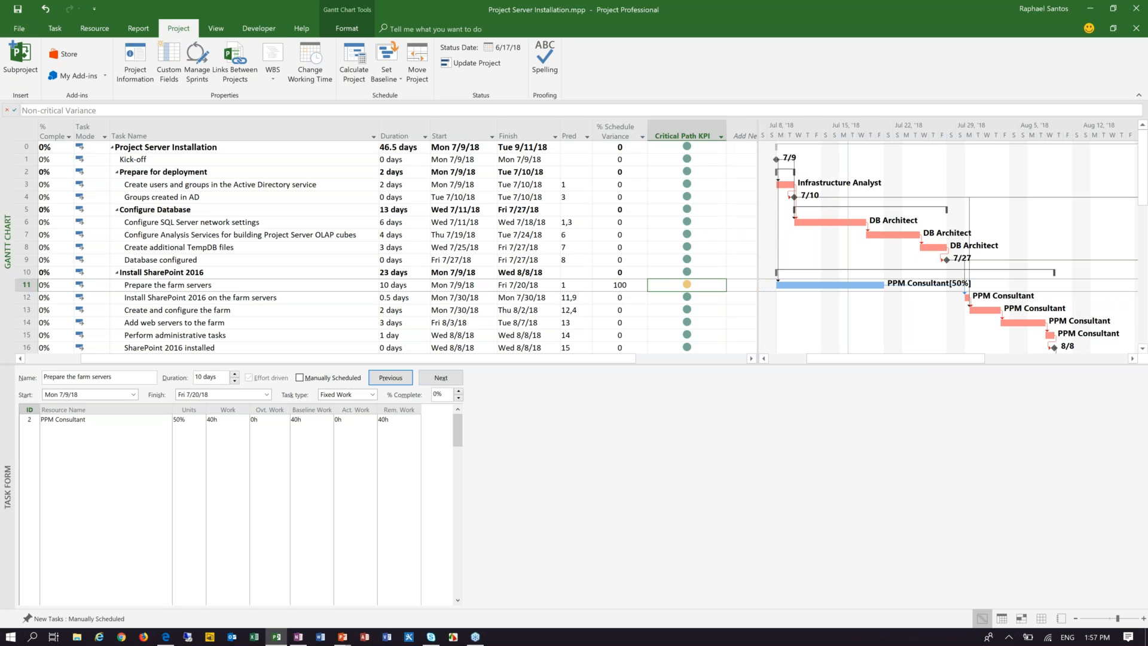
left_click(325, 222)
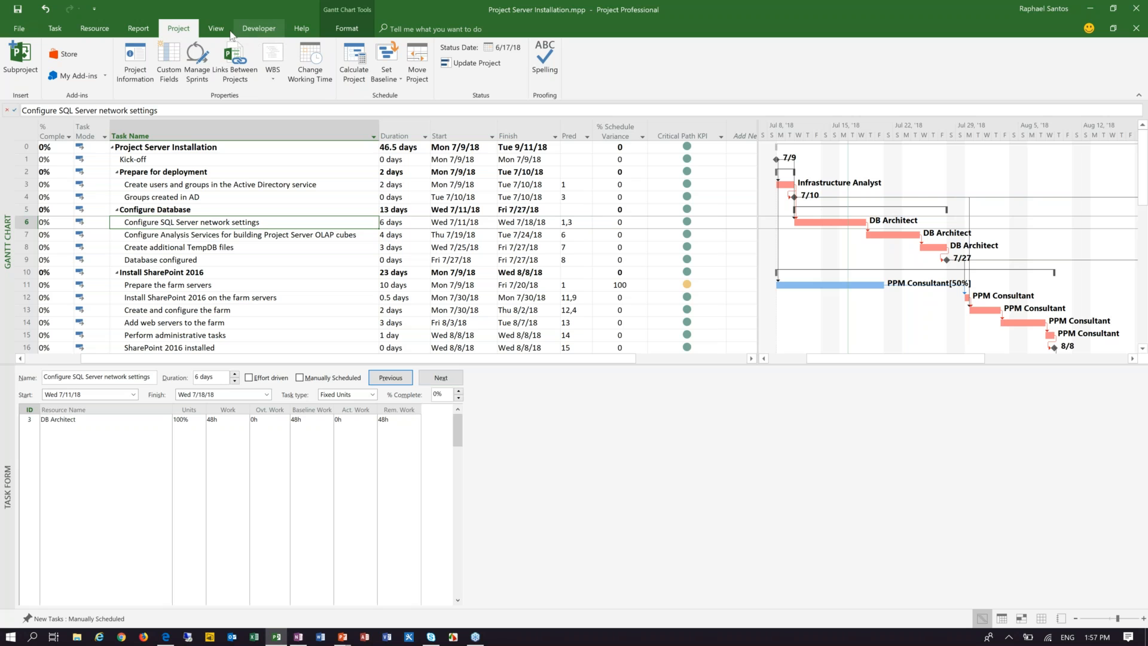
left_click(403, 225)
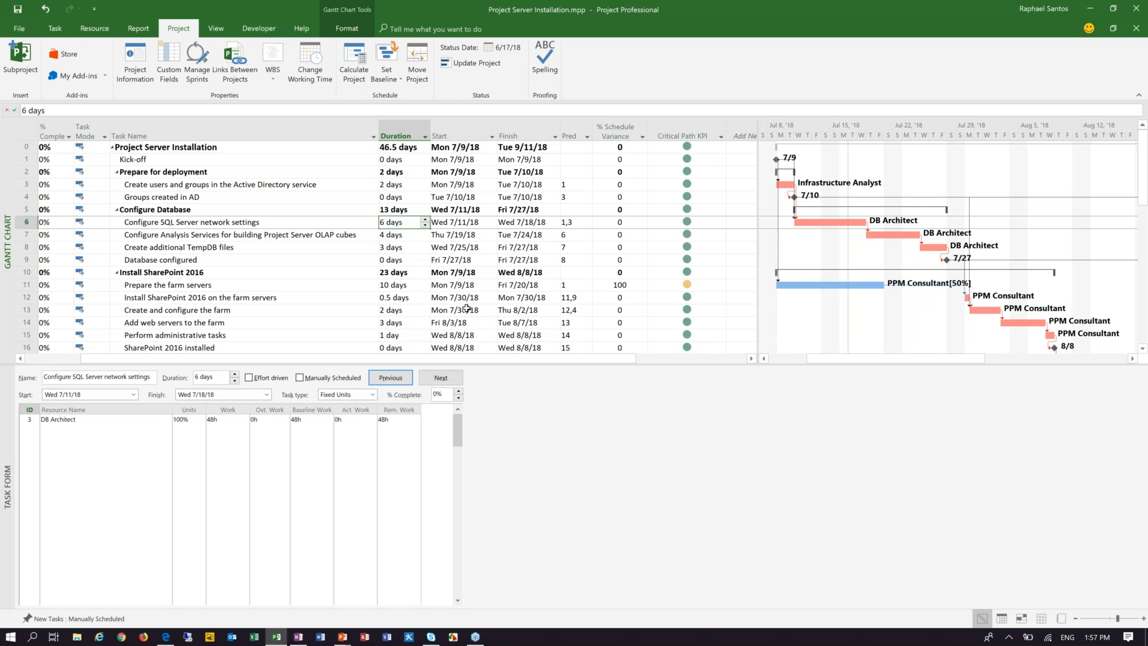
type("6.5")
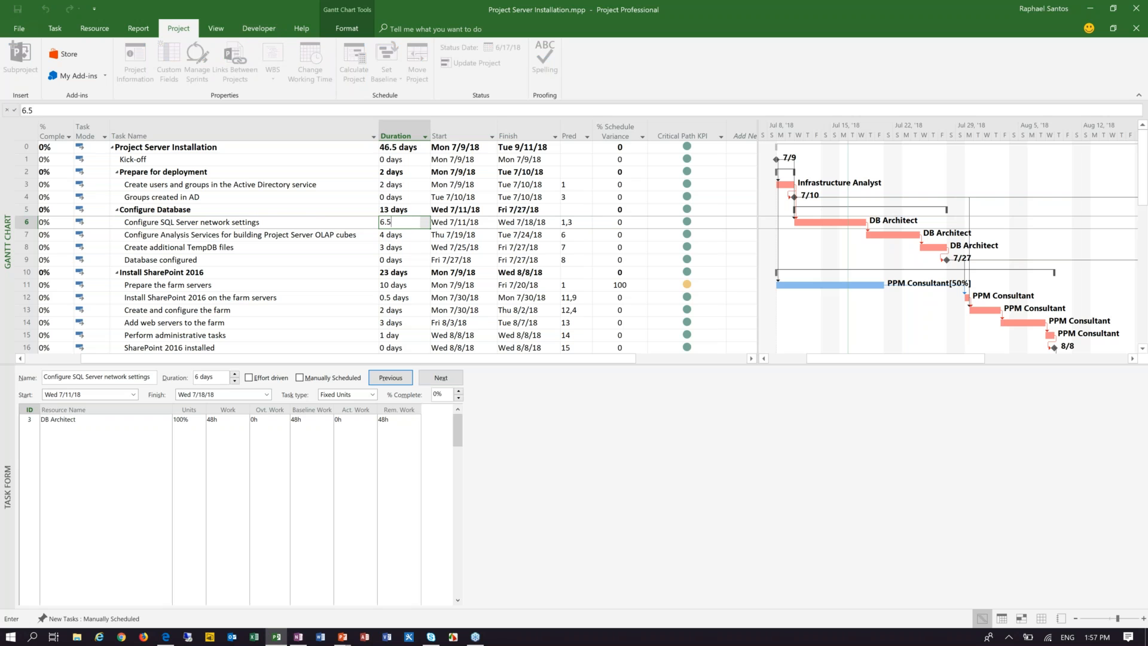
key("Return")
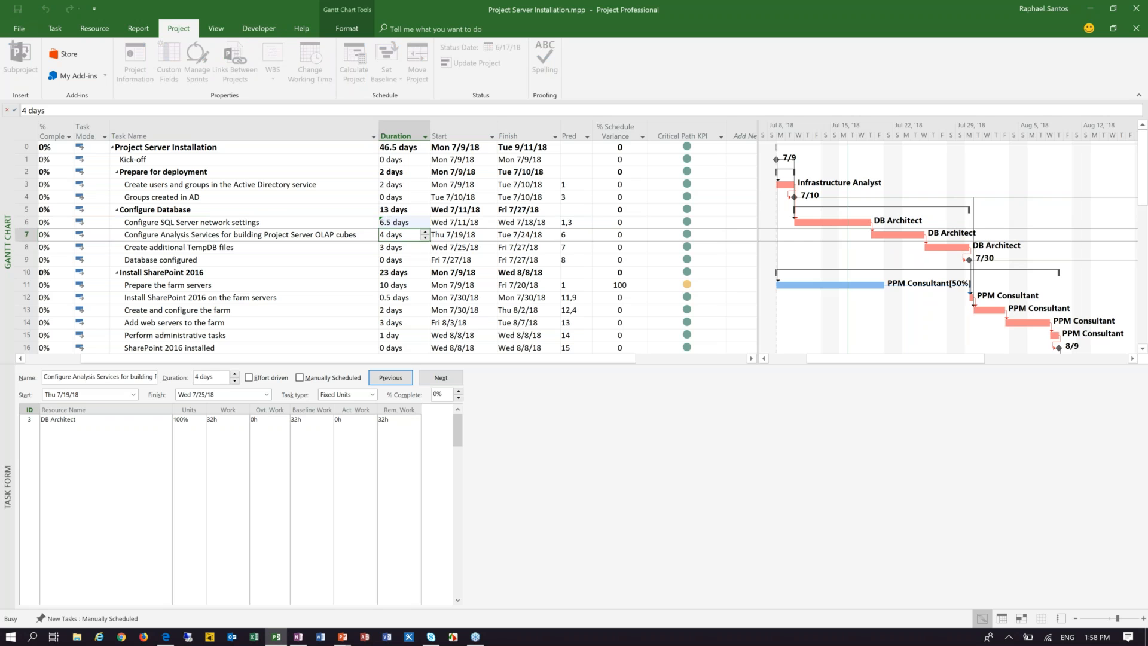
Step: Examine the % Schedule Variance of Configure SQL Server network settings and the Critical Path KPI indicators of the following tasks
left_click(631, 223)
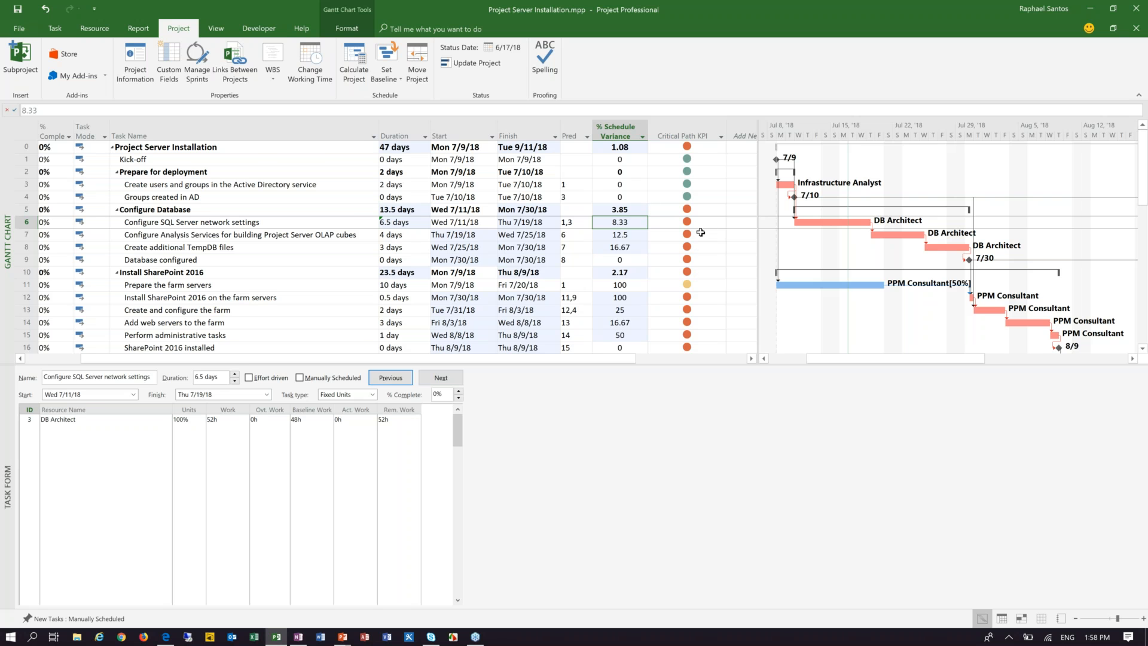
scroll(707, 248, "down", 2)
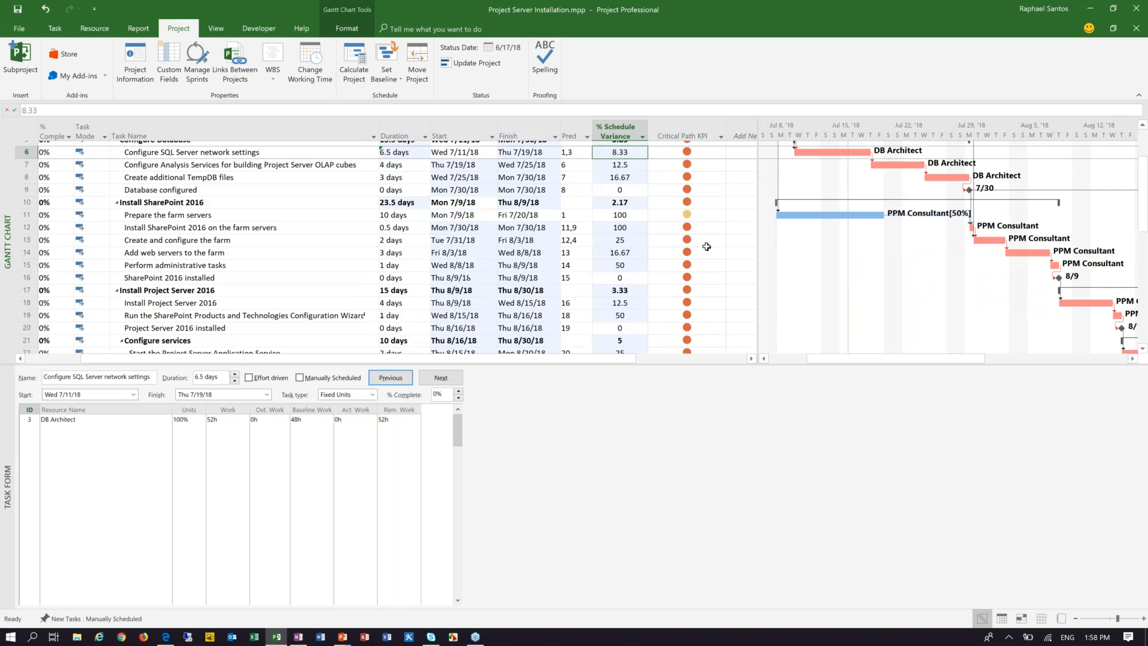
scroll(707, 246, "up", 2)
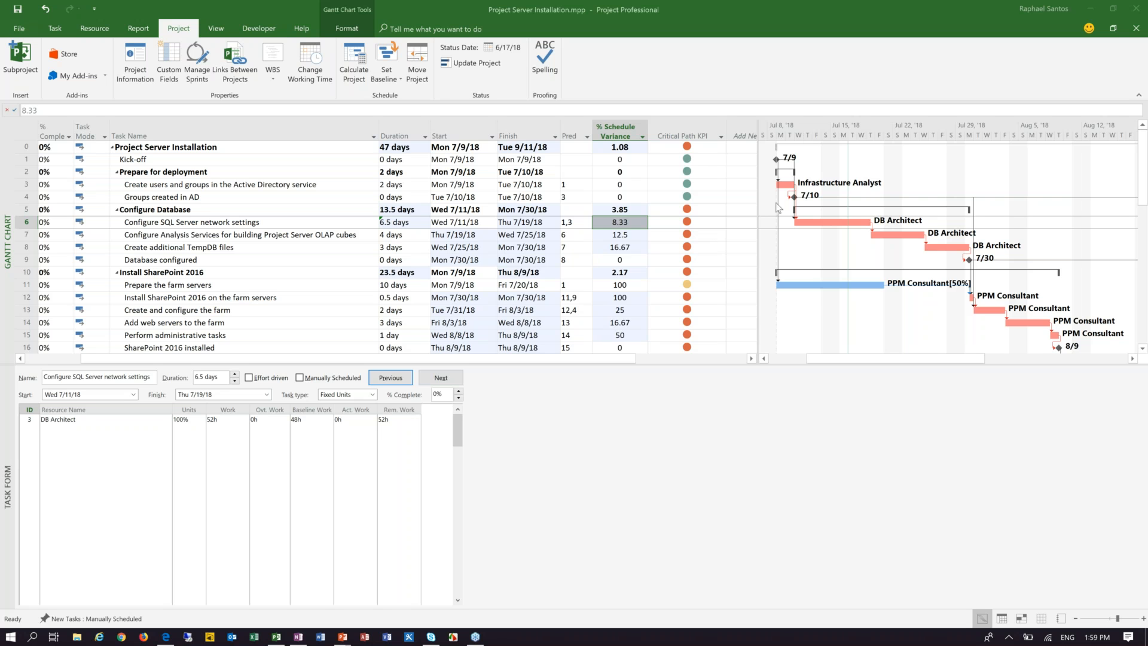
Step: Review the Critical Path KPI formula again, entering and removing a trial "= Y", and accept the formula and custom field settings
left_click(685, 135)
right_click(683, 136)
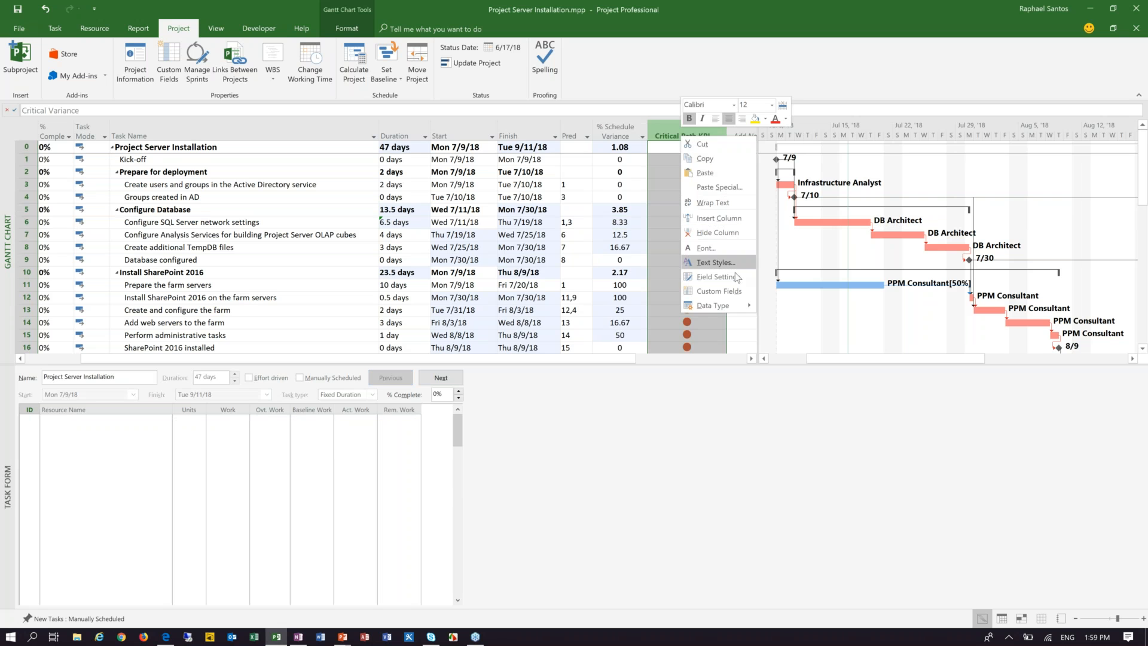
left_click(720, 291)
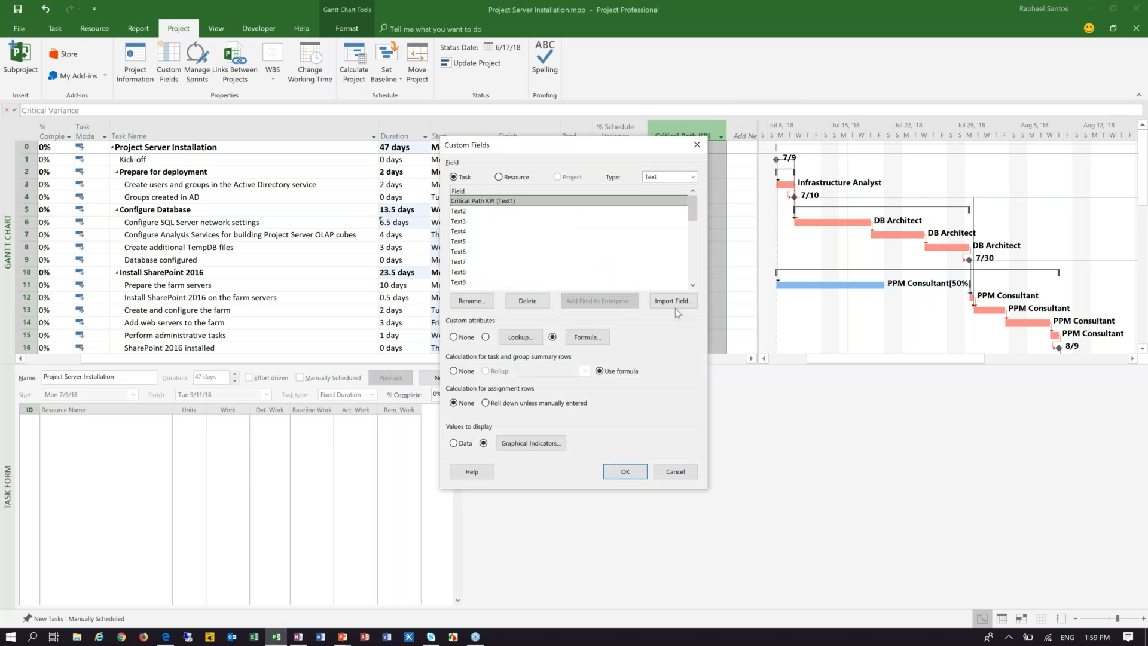
left_click(591, 337)
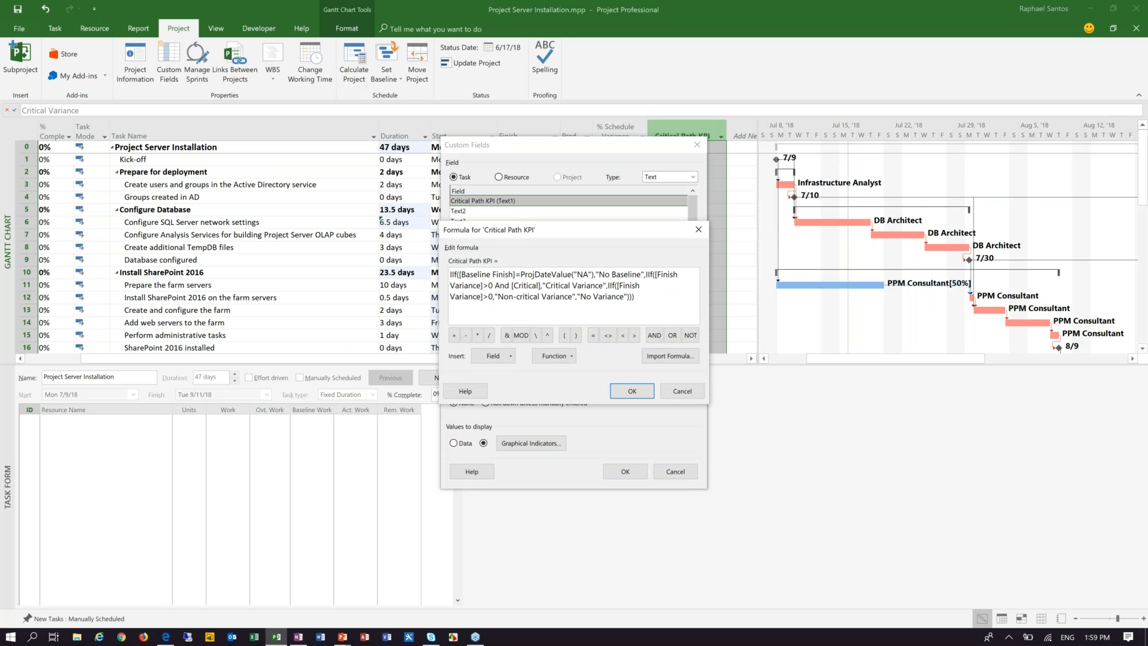
type("= Y")
key("BackSpace")
key("BackSpace")
key("BackSpace")
key("BackSpace")
left_click(637, 390)
left_click(638, 472)
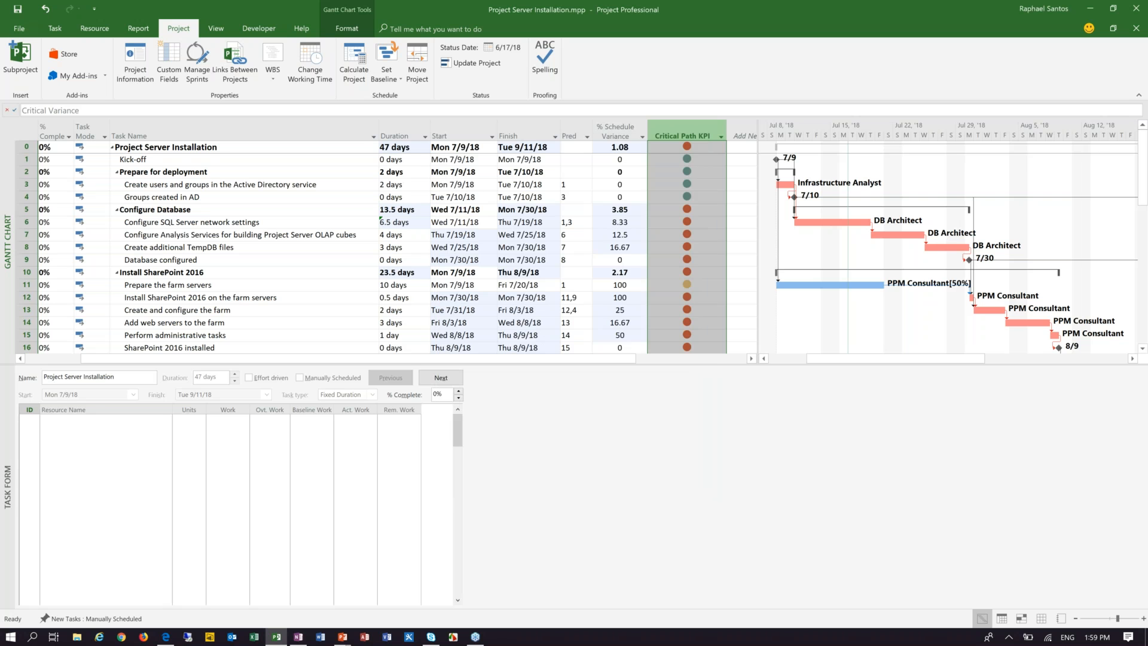
Step: Examine the Critical Path KPI indicators of Prepare the farm servers, the tasks from Kick-off to Groups created in AD, and the Configure Database tasks
left_click(697, 289)
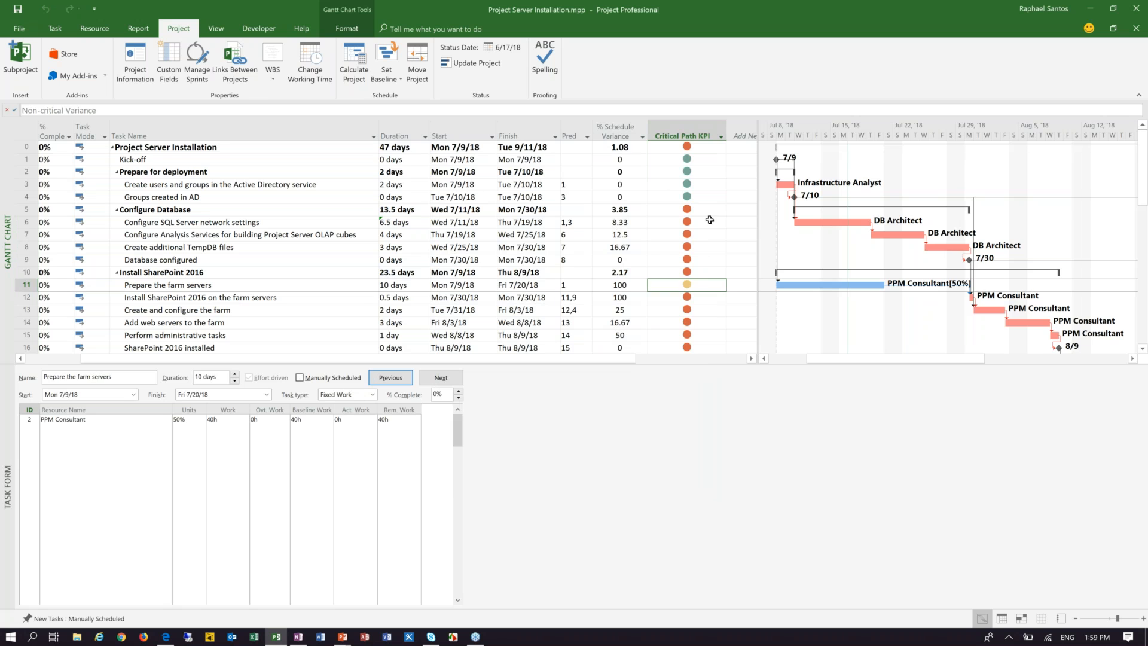
scroll(701, 285, "down", 1)
scroll(702, 284, "up", 1)
left_click_drag(712, 158, 705, 198)
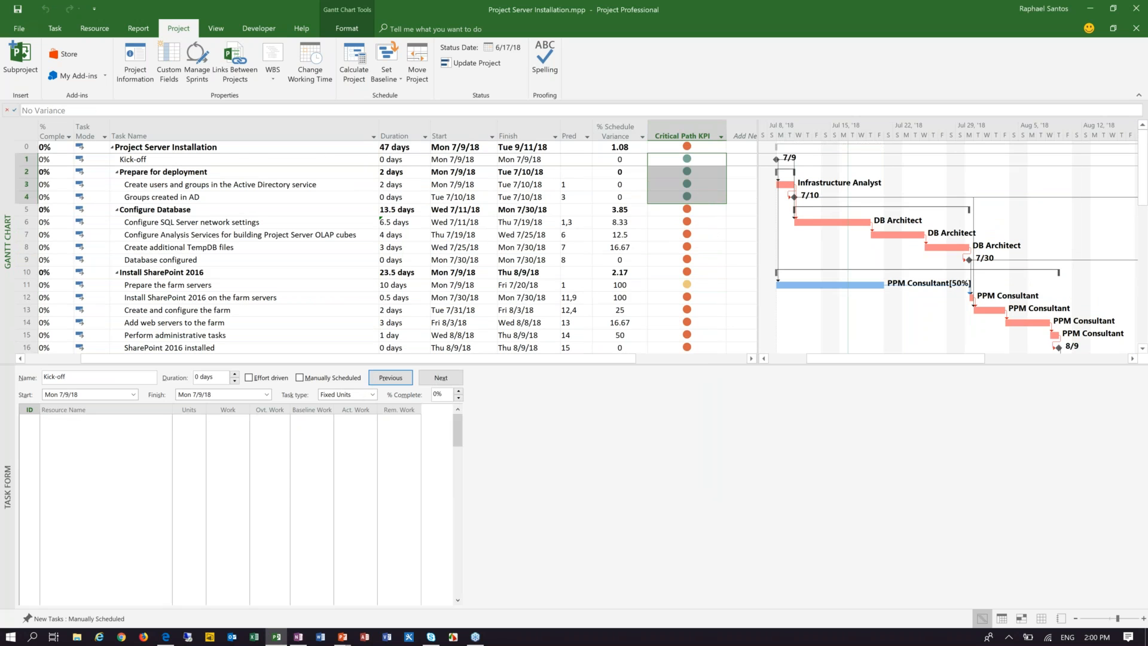
left_click_drag(703, 209, 700, 272)
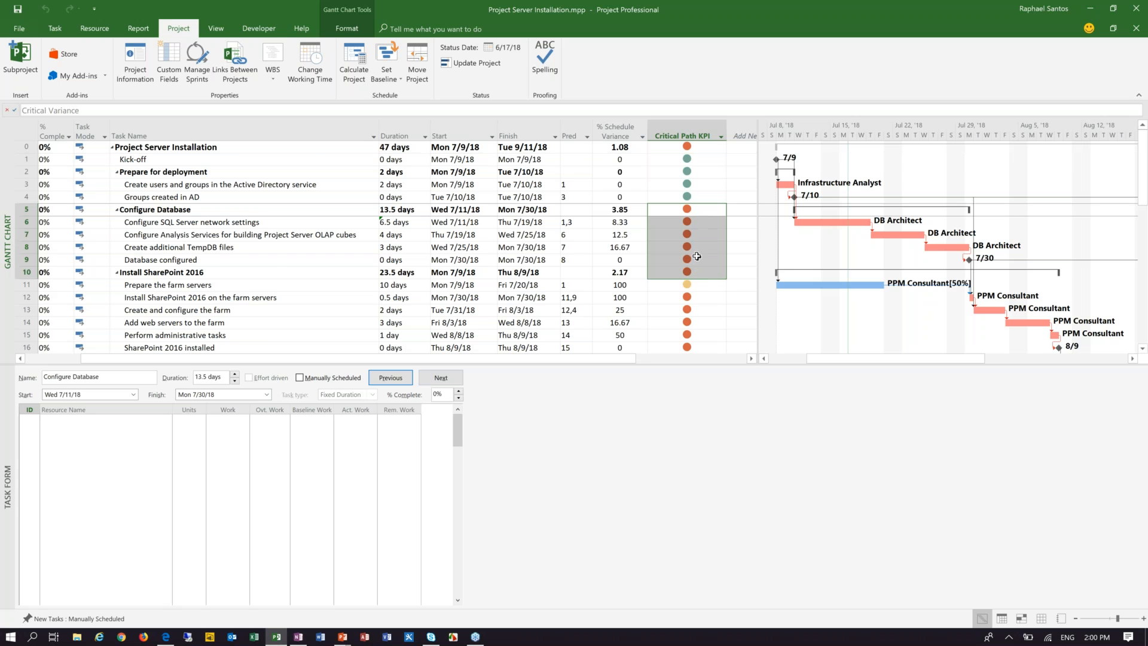
scroll(704, 238, "down", 1)
left_click(704, 247)
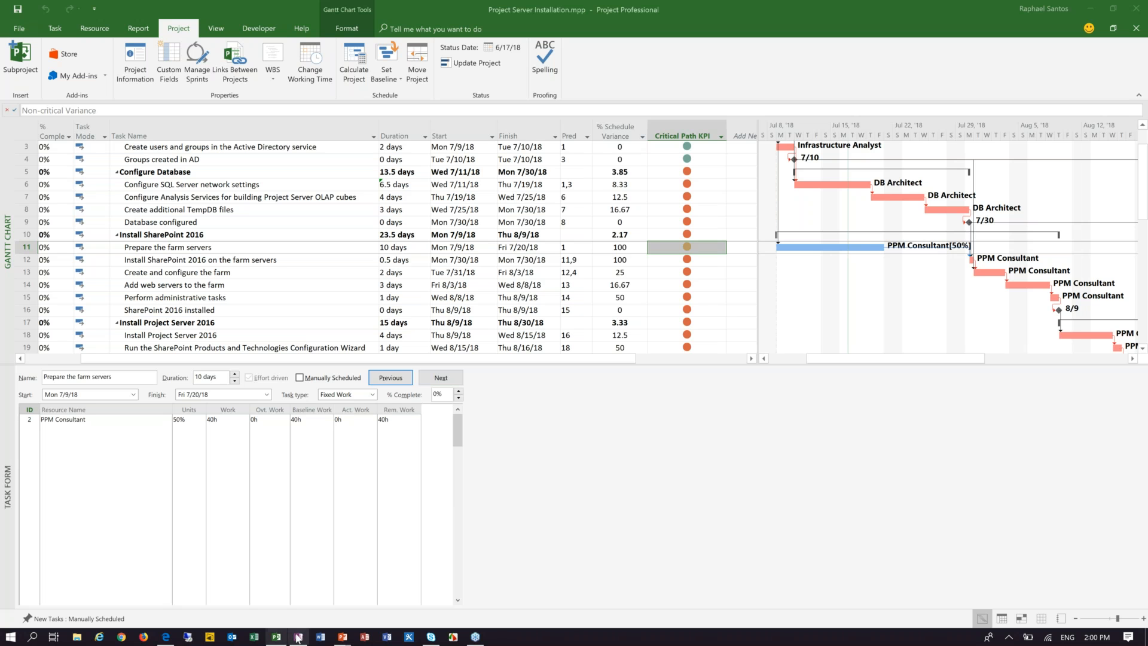
Step: Switch to the running PowerPoint slide show and advance to the Additional Links & References slide
mouse_move(342, 638)
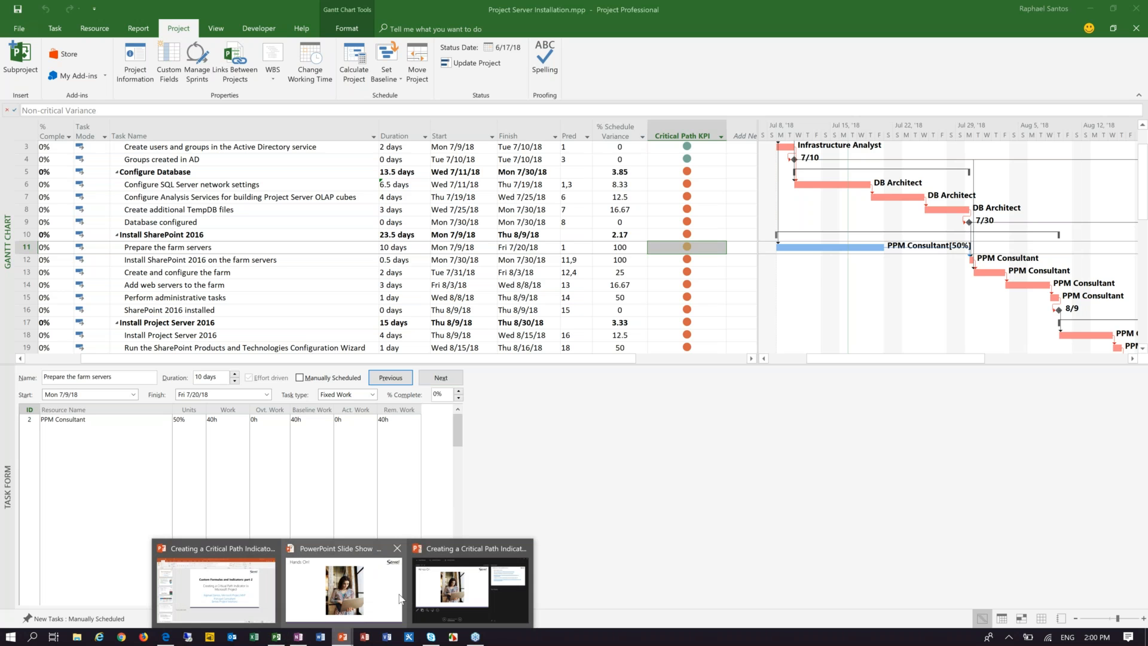
left_click(377, 594)
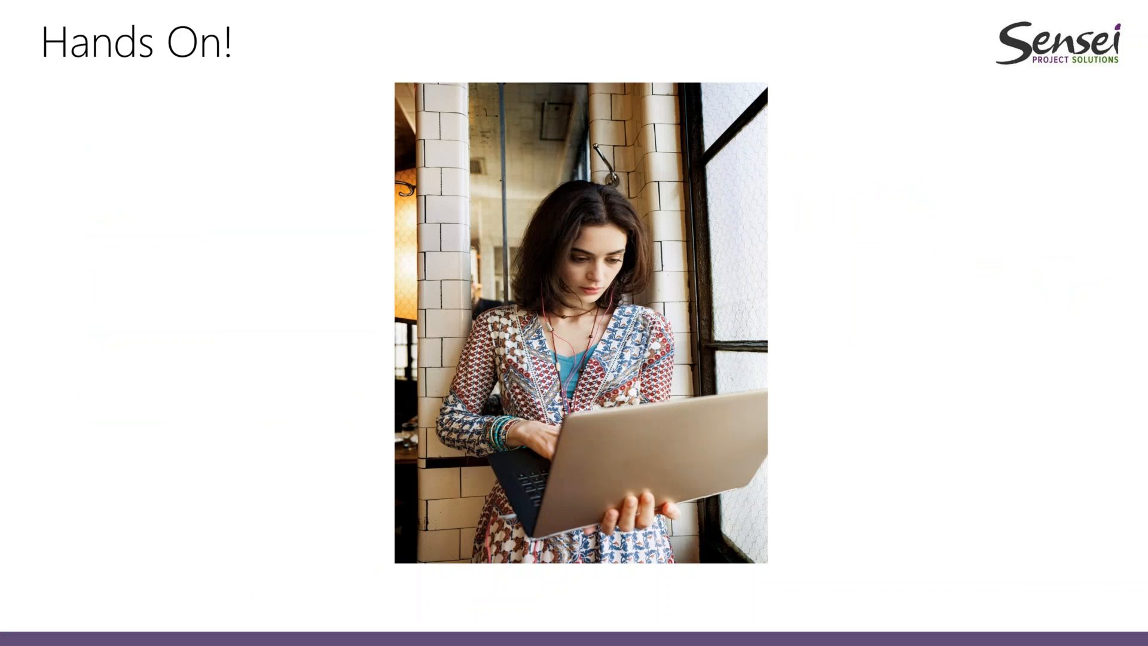
key("Right")
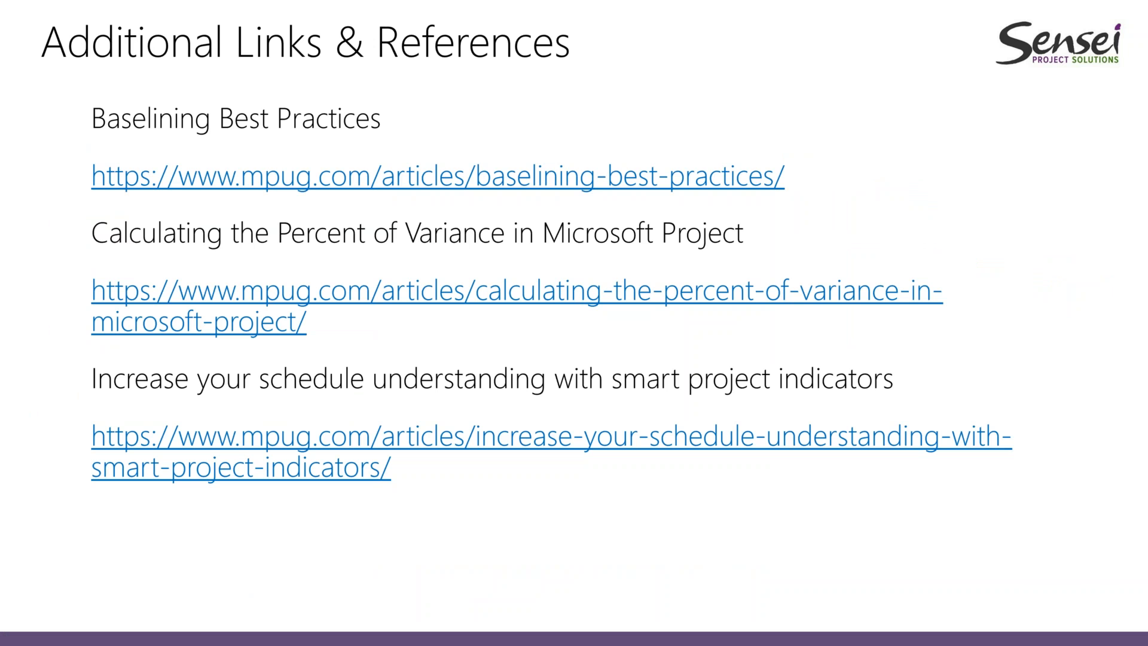